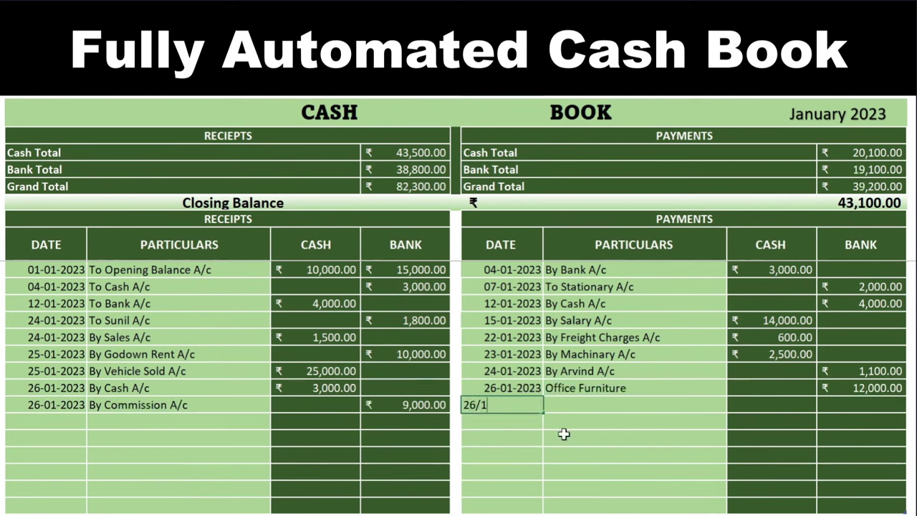
Step: Enter a Vehicle Fuel A/c payment of 2400 in the Payments Cash column
{"action": "type", "text": "Vehicle Fuel A/c"}
{"action": "key", "text": "Tab"}
{"action": "type", "text": "2400"}
{"action": "key", "text": "Return"}
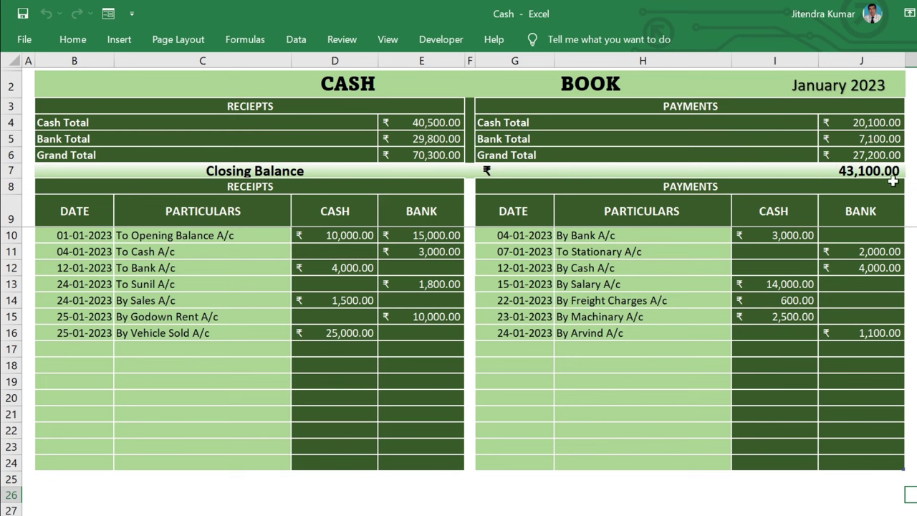
Step: Record a 25/1/2023 By Commission A/c receipt of 5000 under Bank in row 17
{"action": "left_click", "coordinate": [86, 343]}
{"action": "type", "text": "25/1/2023"}
{"action": "key", "text": "Tab"}
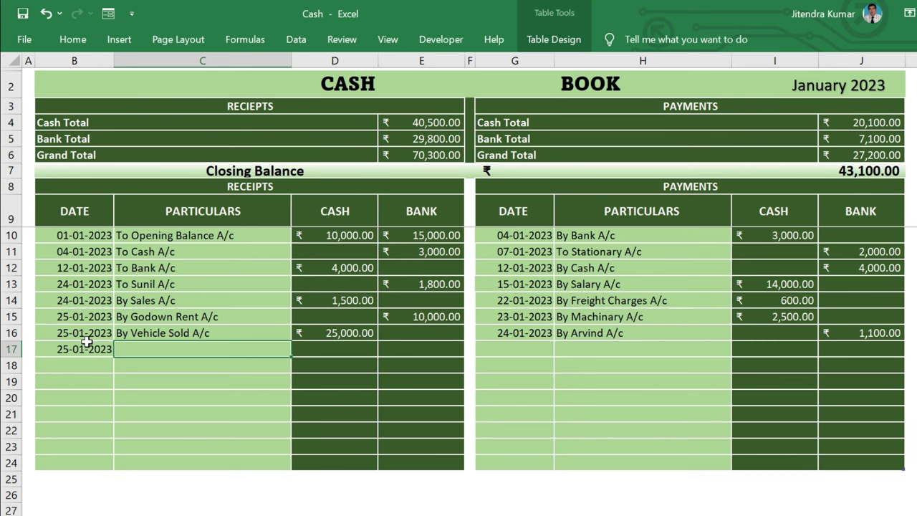
{"action": "key", "text": "Tab"}
{"action": "key", "text": "Tab"}
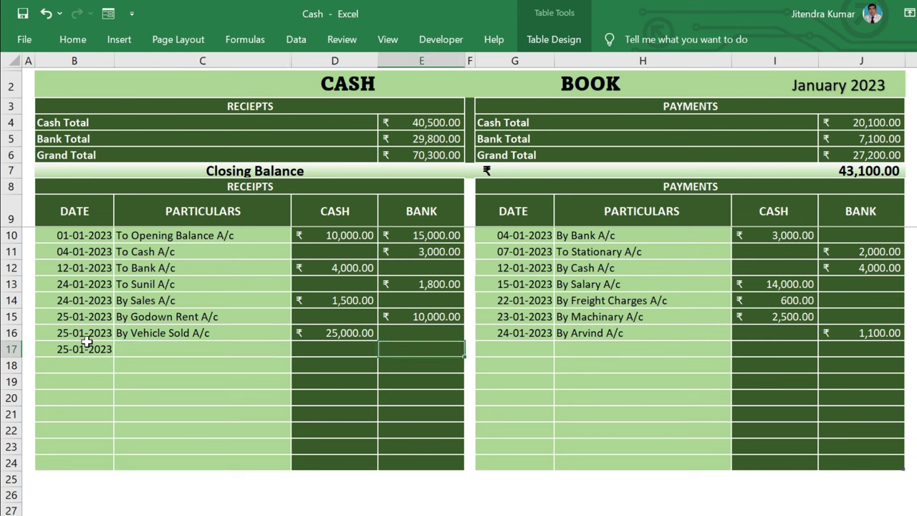
{"action": "type", "text": "5000"}
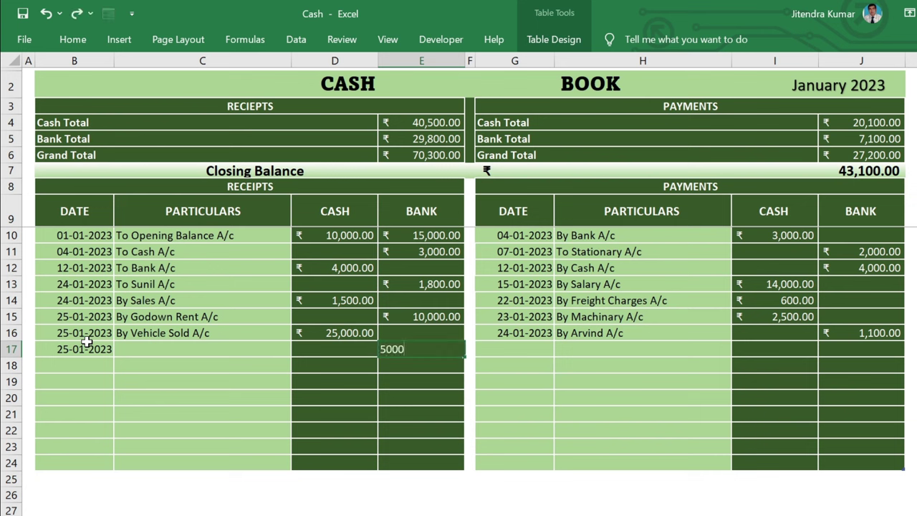
{"action": "key", "text": "Left"}
{"action": "key", "text": "Left"}
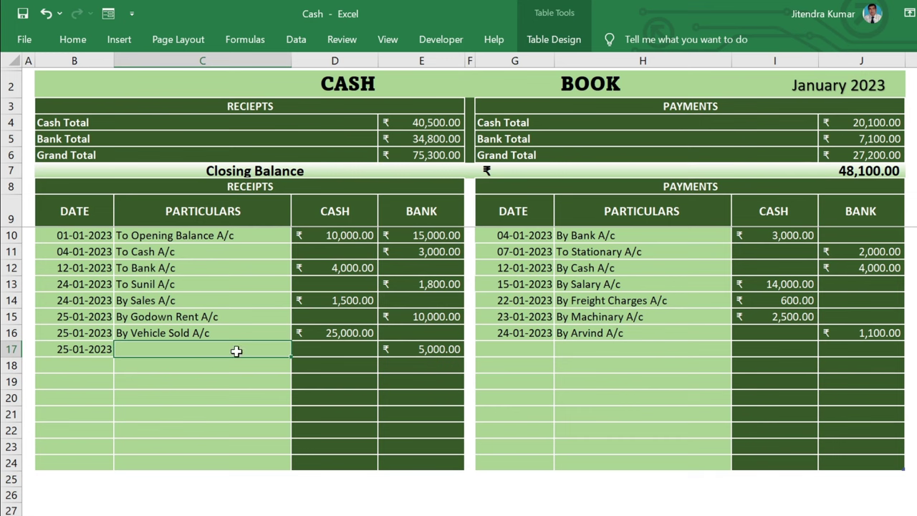
{"action": "type", "text": "By "}
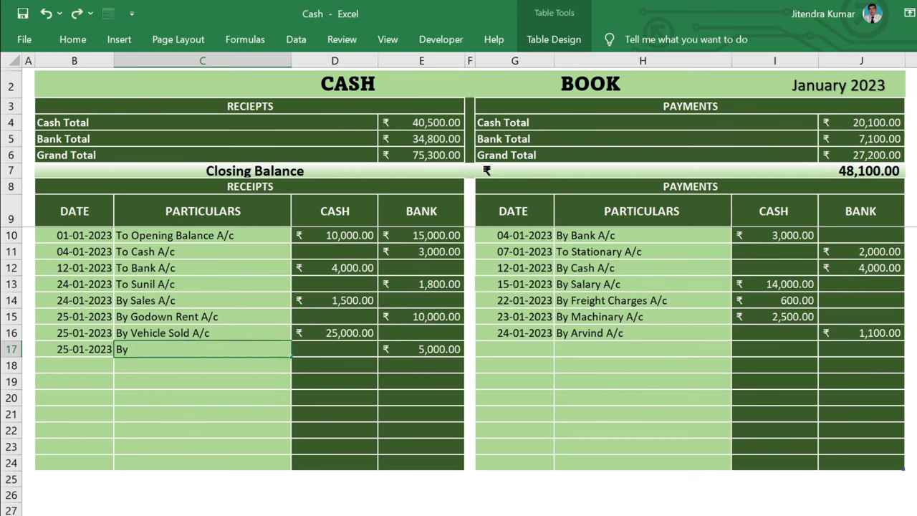
{"action": "type", "text": "Commission A/c"}
{"action": "key", "text": "Return"}
{"action": "left_click", "coordinate": [238, 350]}
{"action": "left_click", "coordinate": [67, 475]}
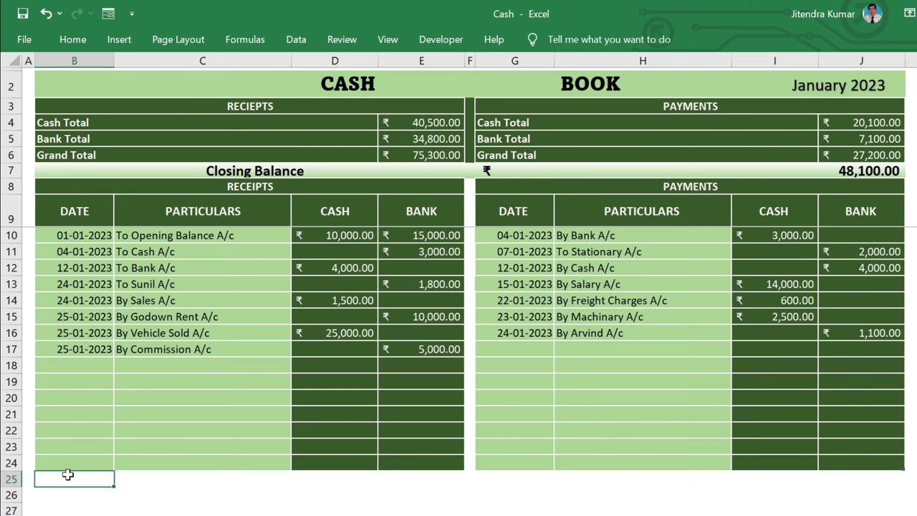
Step: Date the last receipts row 26/1/2023 in B25, then review the payments table
{"action": "type", "text": "26/1/2023"}
{"action": "key", "text": "Return"}
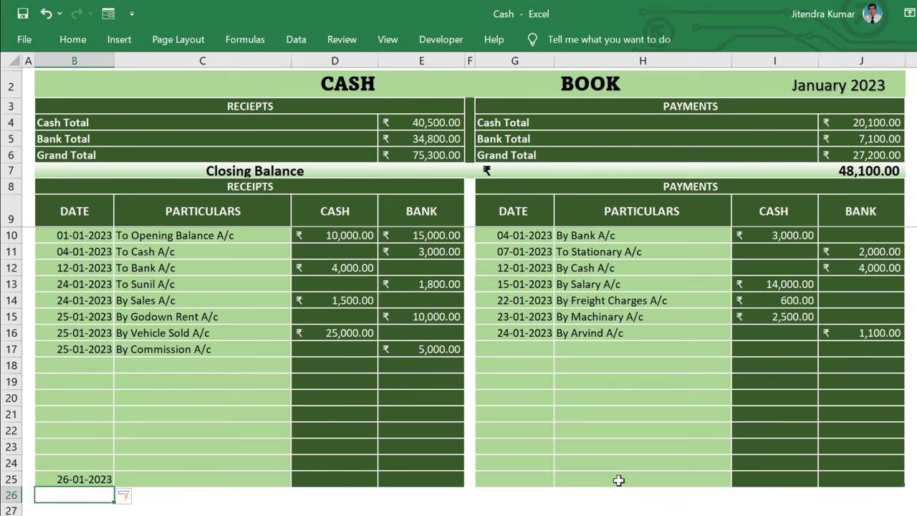
{"action": "left_click", "coordinate": [558, 493]}
{"action": "key", "text": "Down"}
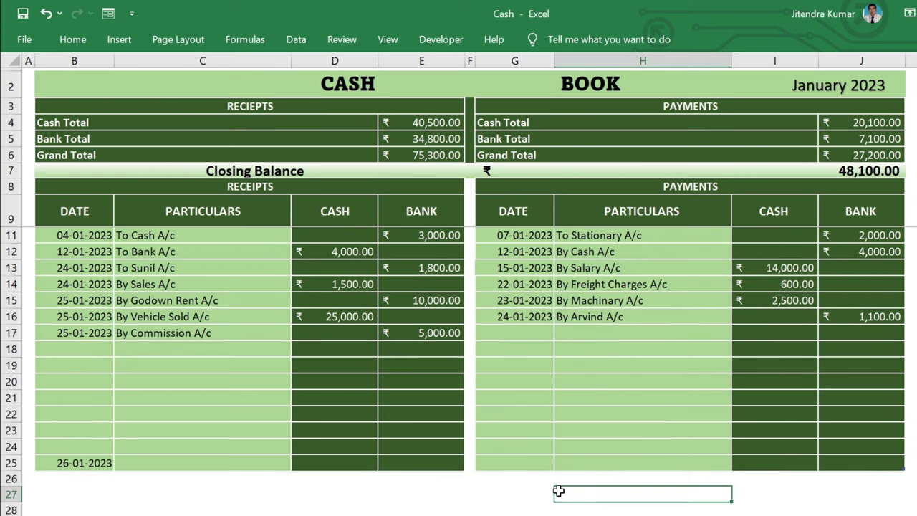
{"action": "key", "text": "Down"}
{"action": "key", "text": "Down"}
{"action": "key", "text": "Down"}
{"action": "key", "text": "Down"}
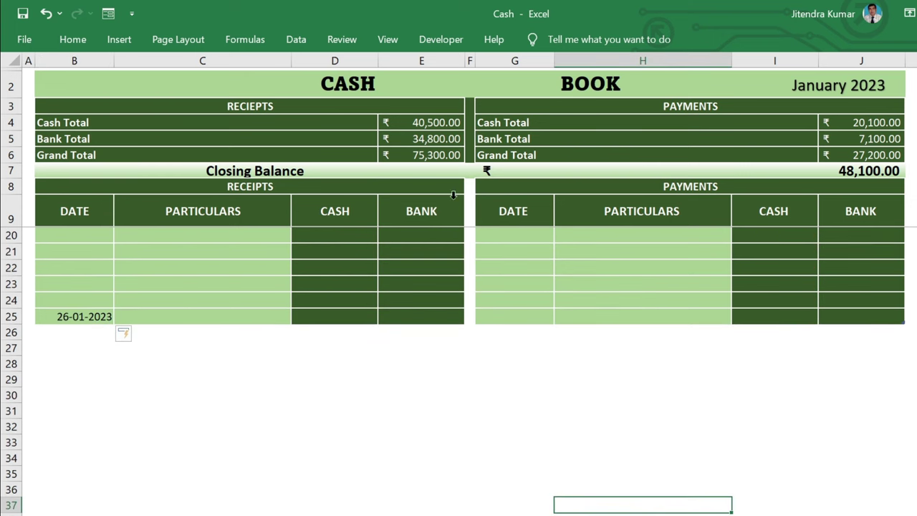
{"action": "left_click", "coordinate": [640, 267]}
{"action": "key", "text": "Up"}
{"action": "key", "text": "Up"}
{"action": "key", "text": "Up"}
{"action": "key", "text": "Up"}
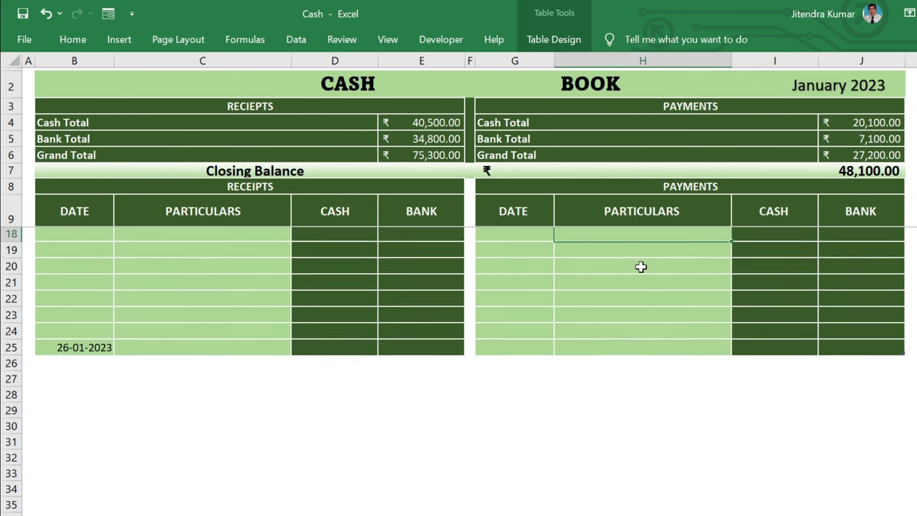
{"action": "key", "text": "Up"}
{"action": "key", "text": "Up"}
{"action": "key", "text": "Up"}
{"action": "key", "text": "Up"}
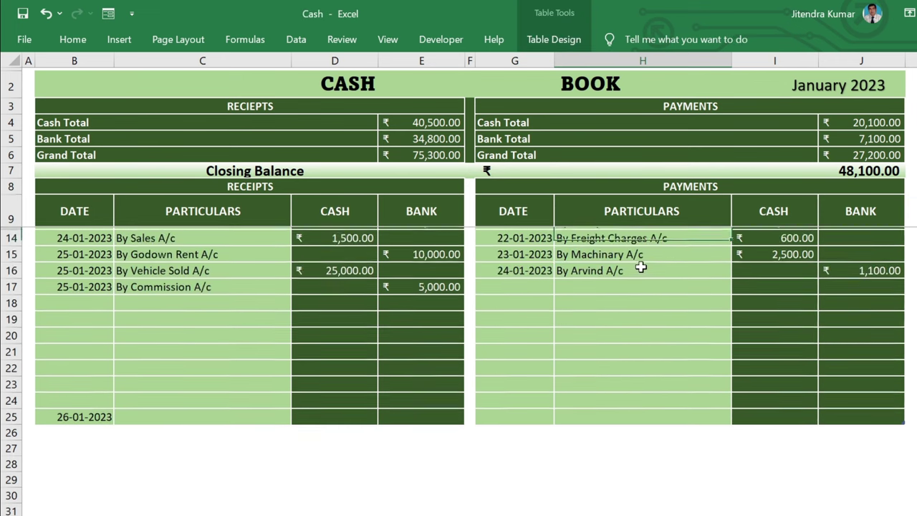
{"action": "key", "text": "Up"}
{"action": "key", "text": "Up"}
{"action": "key", "text": "Up"}
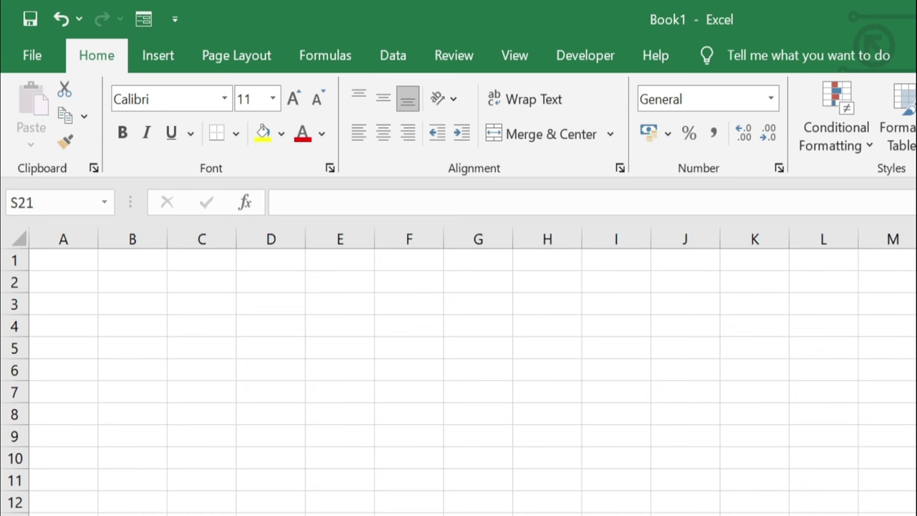
Step: Type the headings DATE, PARTICULARS, CASH and BANK across B9:E9
{"action": "left_click", "coordinate": [120, 432]}
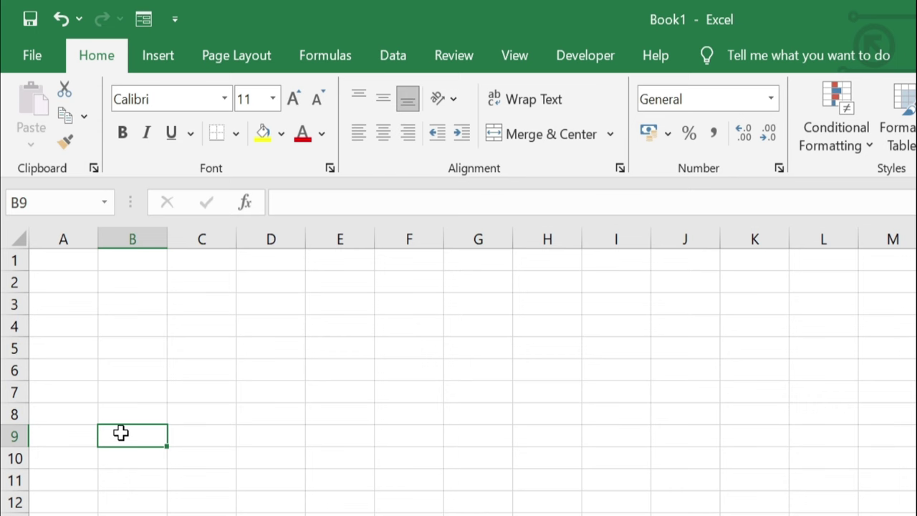
{"action": "type", "text": "DATE"}
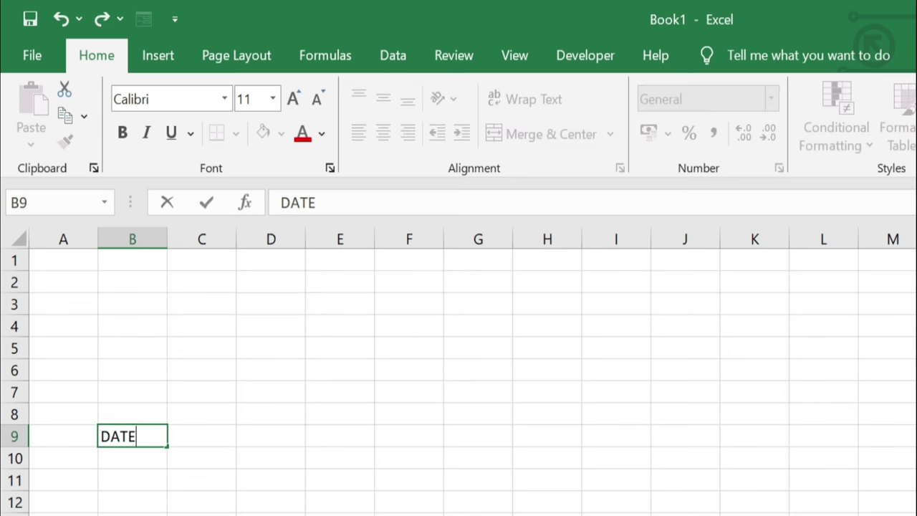
{"action": "key", "text": "Tab"}
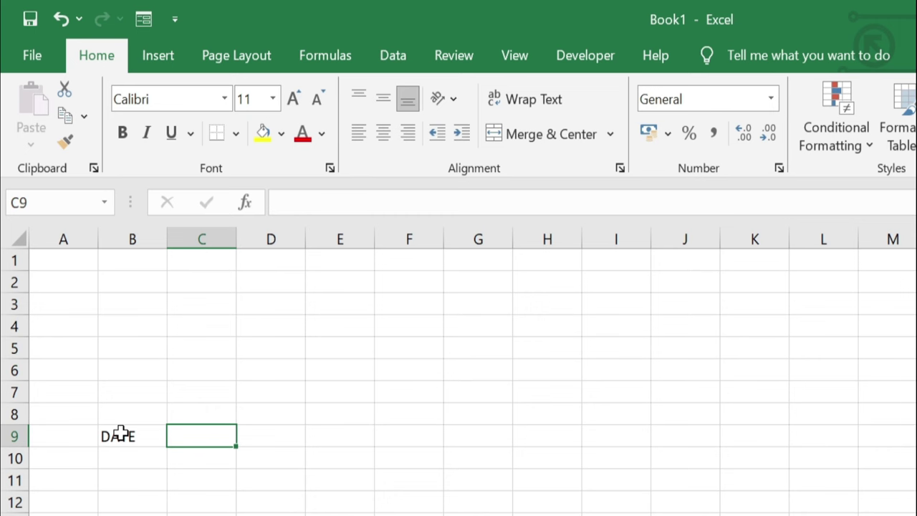
{"action": "type", "text": "PART"}
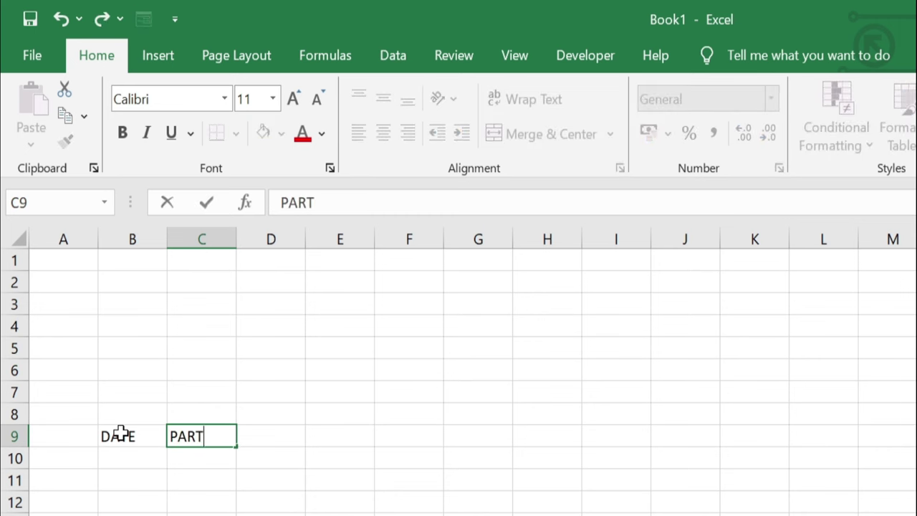
{"action": "type", "text": "ICULARS"}
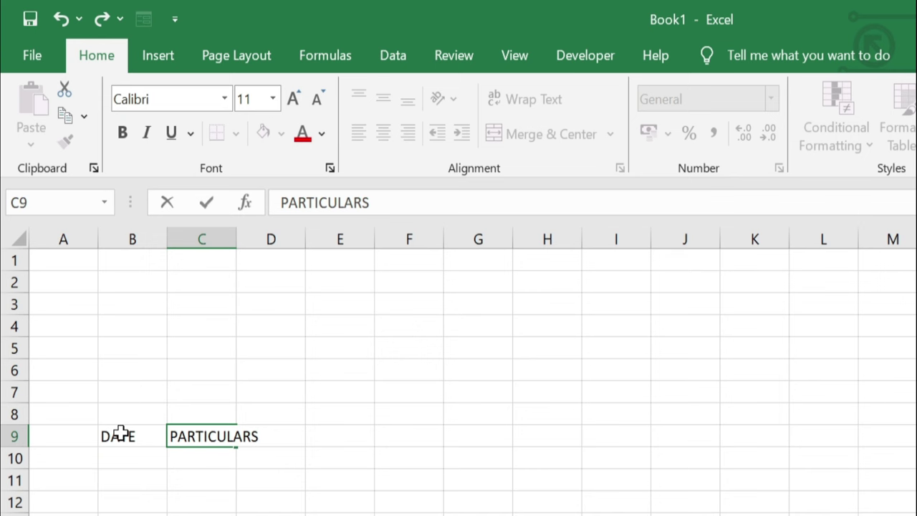
{"action": "key", "text": "Tab"}
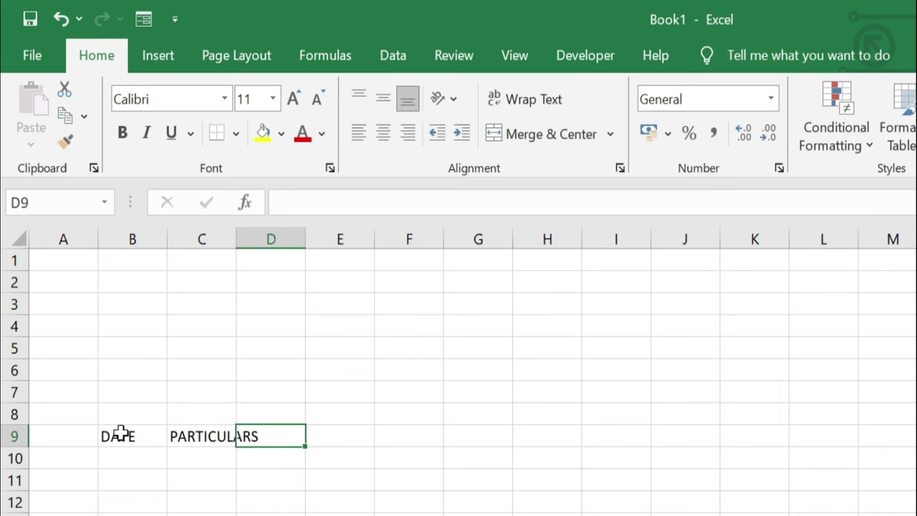
{"action": "type", "text": "CASH"}
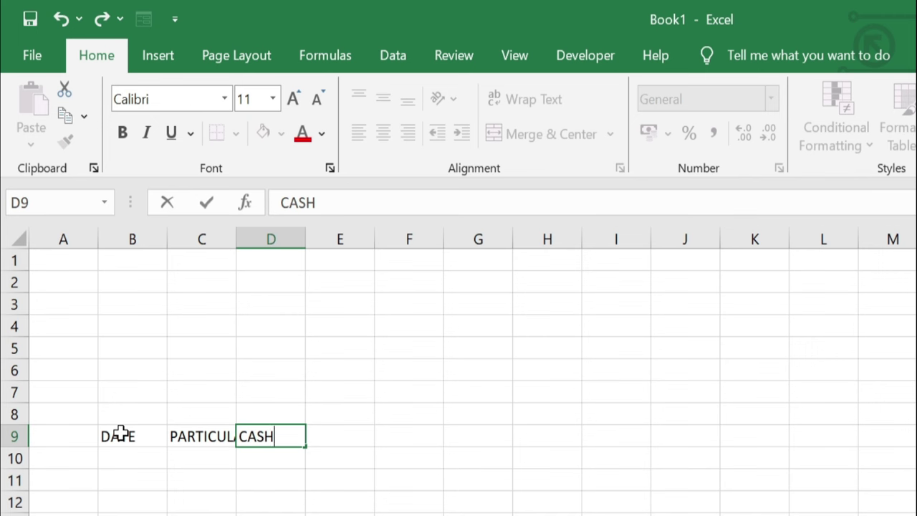
{"action": "key", "text": "Tab"}
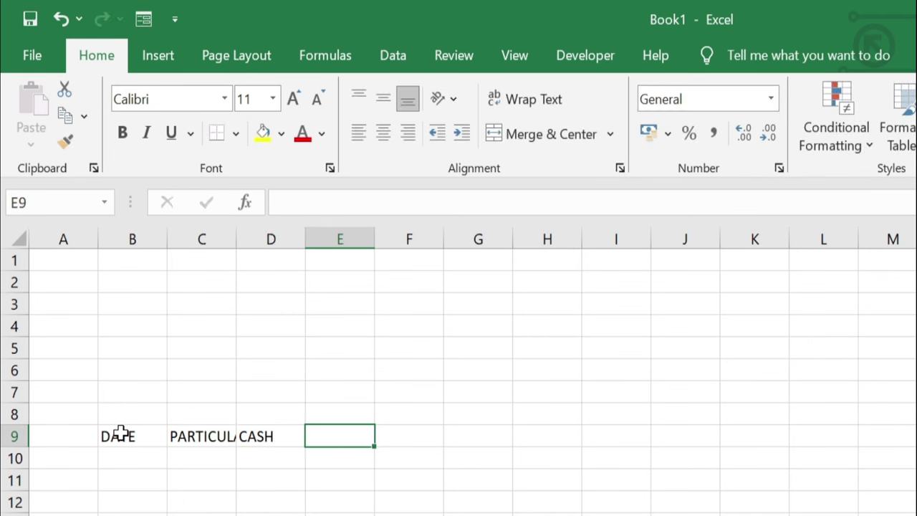
{"action": "type", "text": "BANK"}
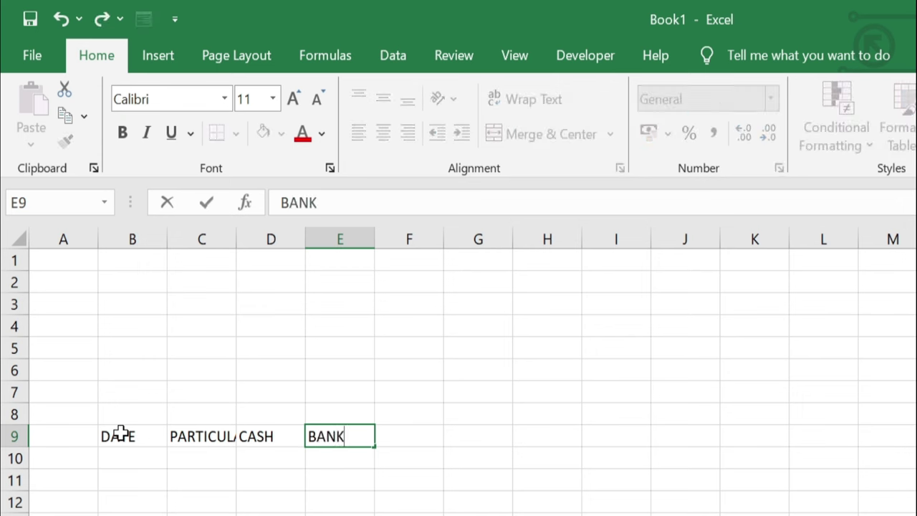
Step: Copy the B9:E9 headings into G9:J9
{"action": "left_click", "coordinate": [122, 434]}
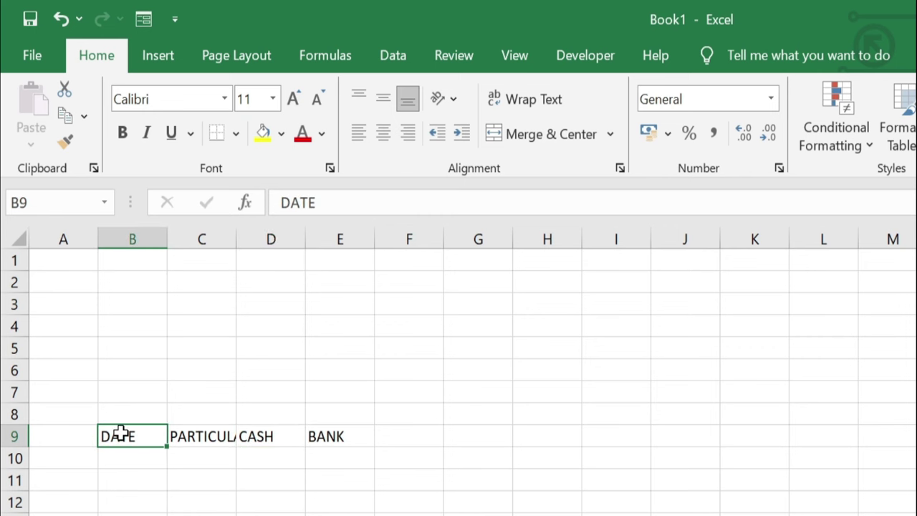
{"action": "key", "text": "shift+Right"}
{"action": "key", "text": "shift+Right"}
{"action": "key", "text": "shift+Right"}
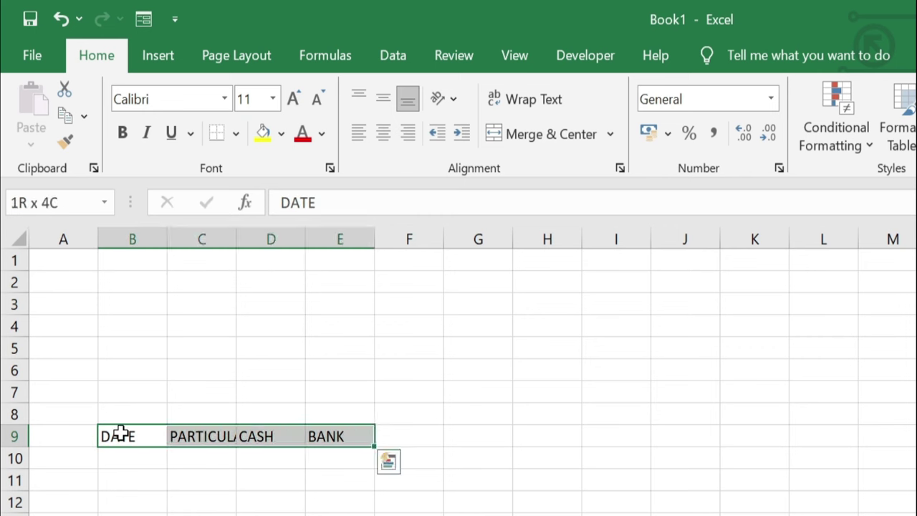
{"action": "key", "text": "ctrl+c"}
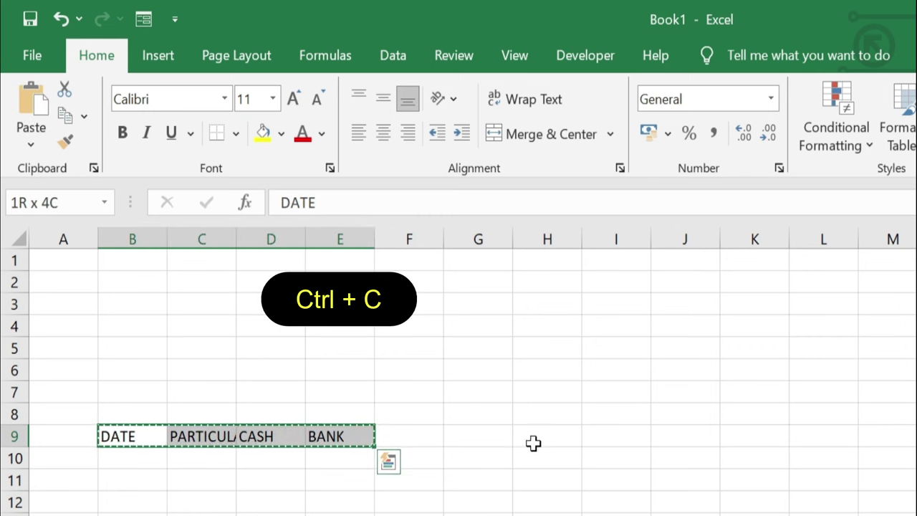
{"action": "left_click", "coordinate": [469, 439]}
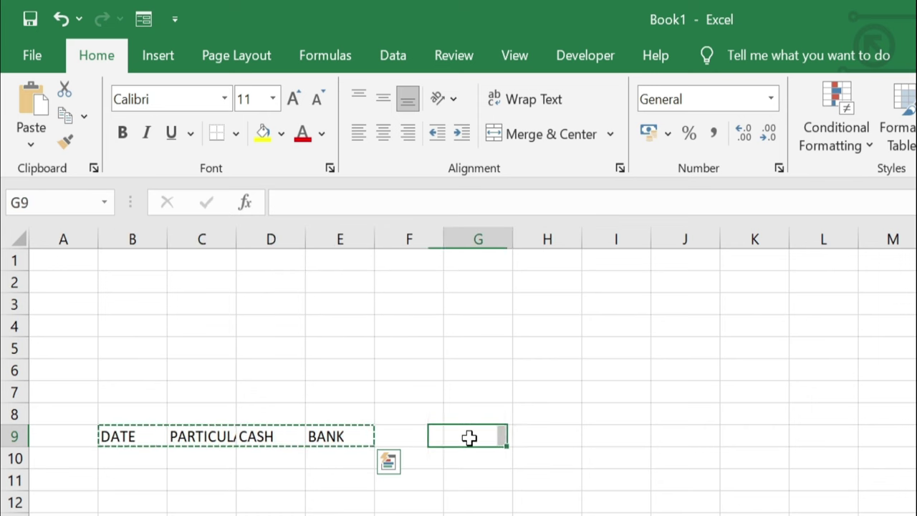
{"action": "key", "text": "ctrl+v"}
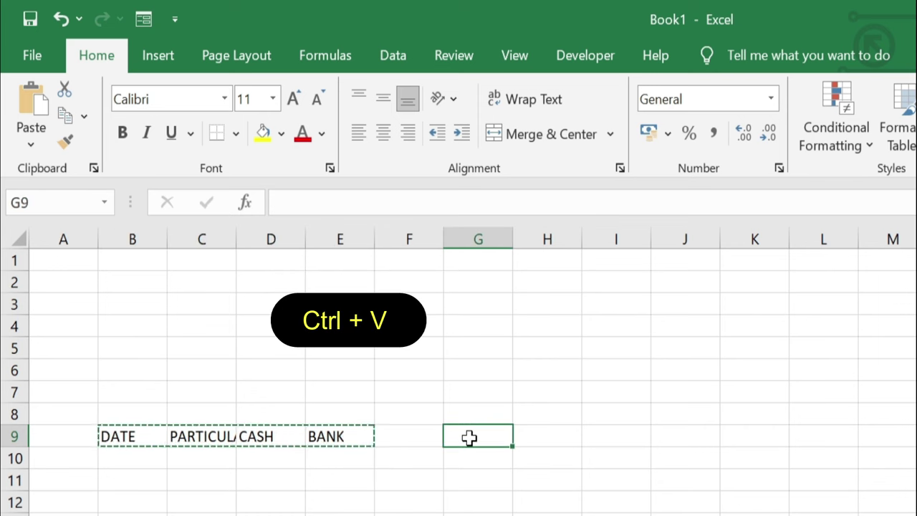
{"action": "key", "text": "ctrl+v"}
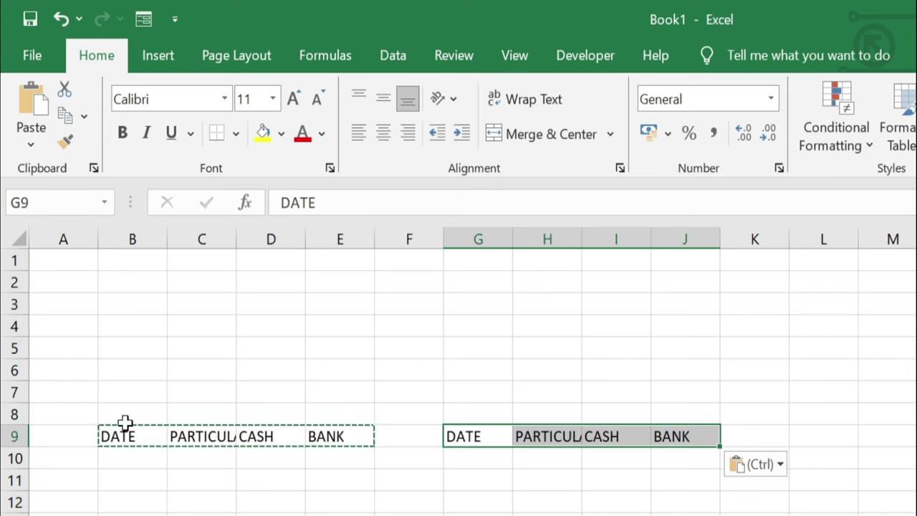
Step: Make row 9 taller and set both header rows bold, middle-aligned and 12 point
{"action": "left_click_drag", "start_coordinate": [25, 447], "coordinate": [24, 471]}
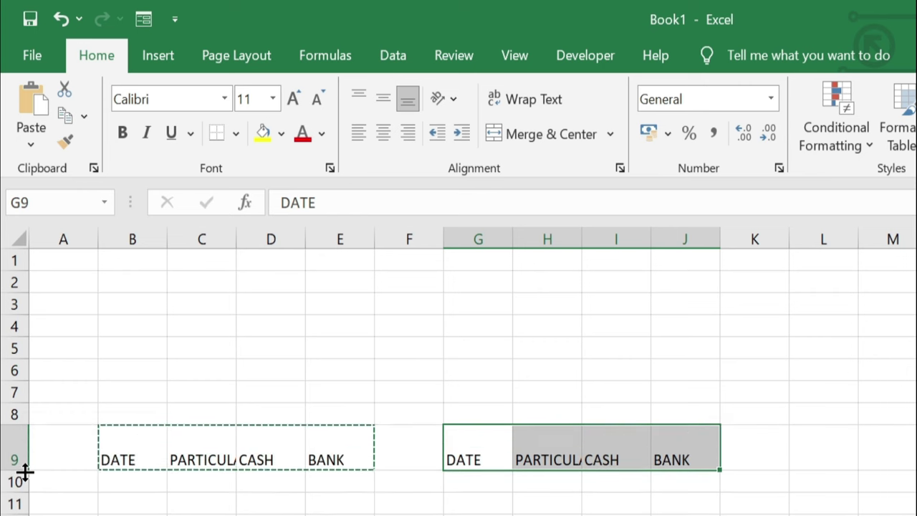
{"action": "left_click_drag", "start_coordinate": [131, 459], "coordinate": [340, 448]}
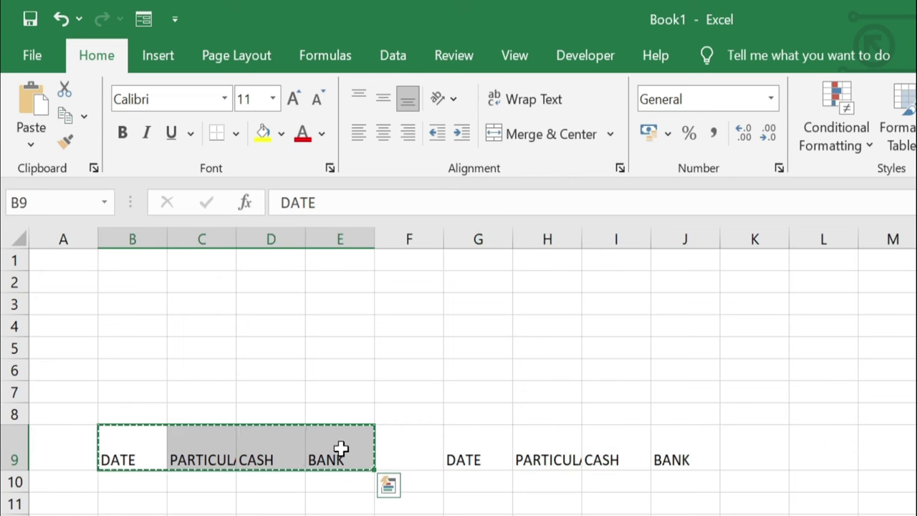
{"action": "left_click_drag", "start_coordinate": [469, 436], "coordinate": [704, 436]}
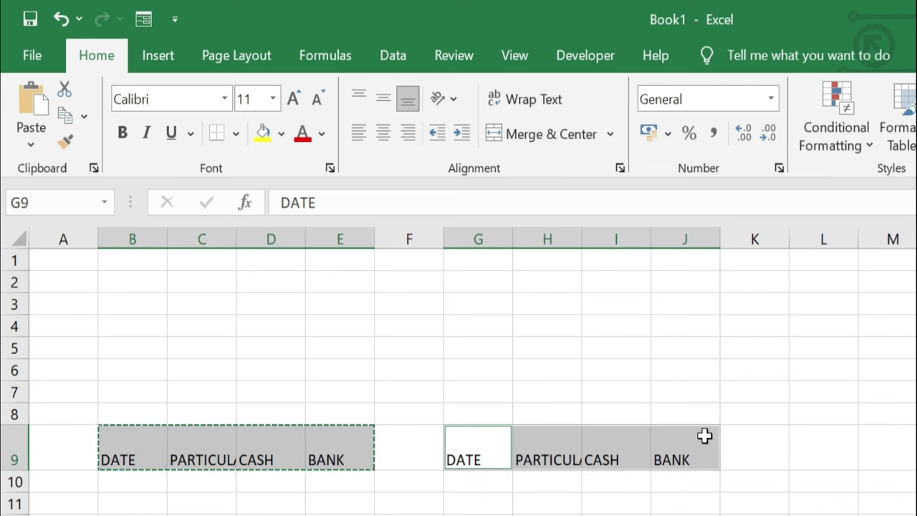
{"action": "left_click", "coordinate": [384, 106]}
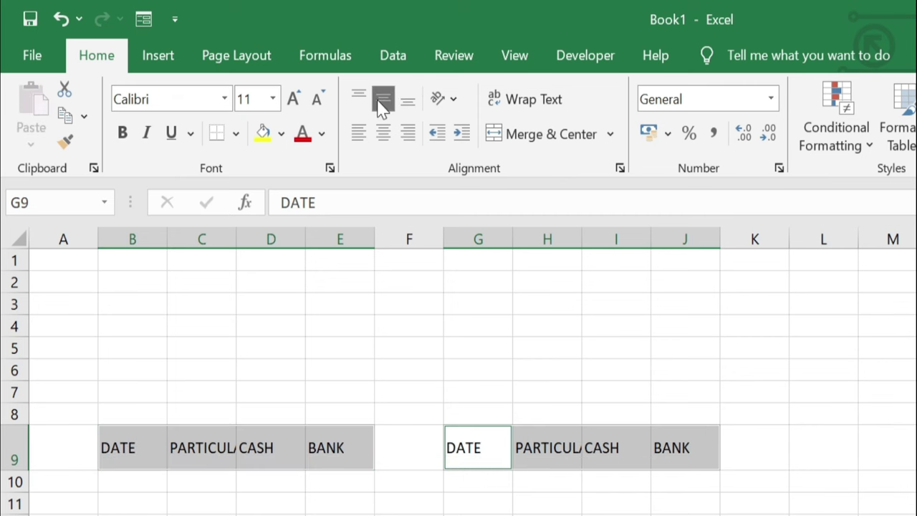
{"action": "left_click", "coordinate": [126, 139]}
{"action": "left_click", "coordinate": [294, 108]}
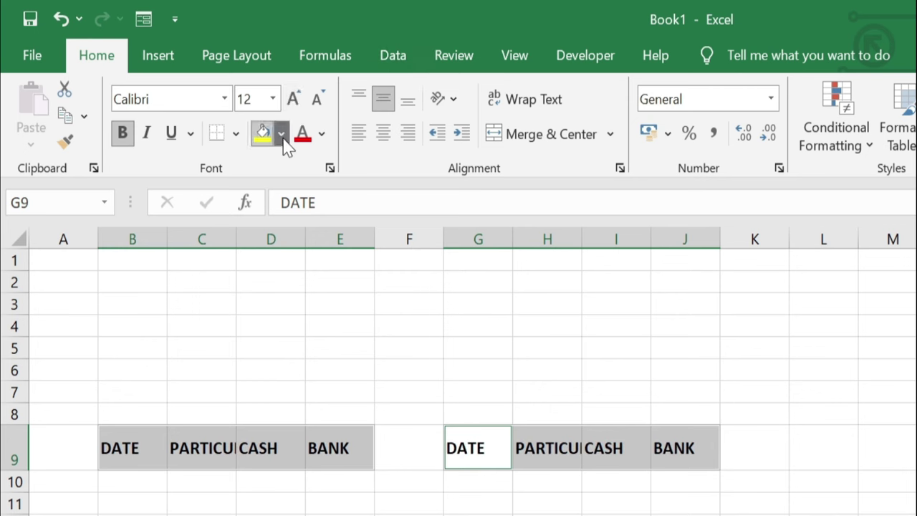
Step: Give both header rows a dark green fill with white text
{"action": "left_click", "coordinate": [281, 133]}
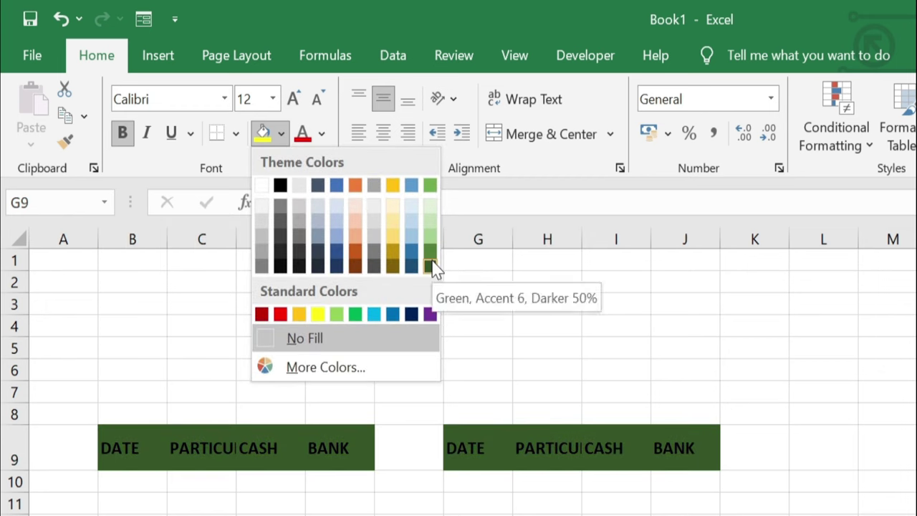
{"action": "left_click", "coordinate": [430, 266]}
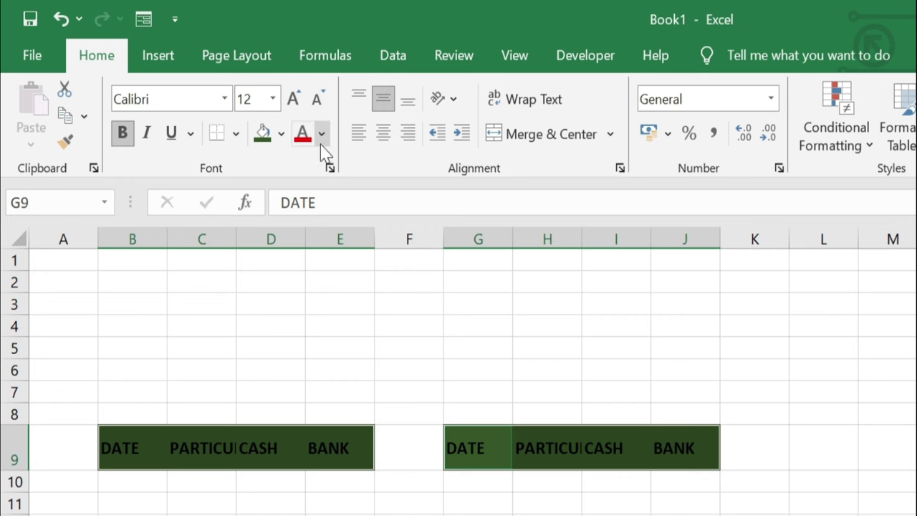
{"action": "left_click", "coordinate": [322, 133]}
{"action": "left_click", "coordinate": [302, 213]}
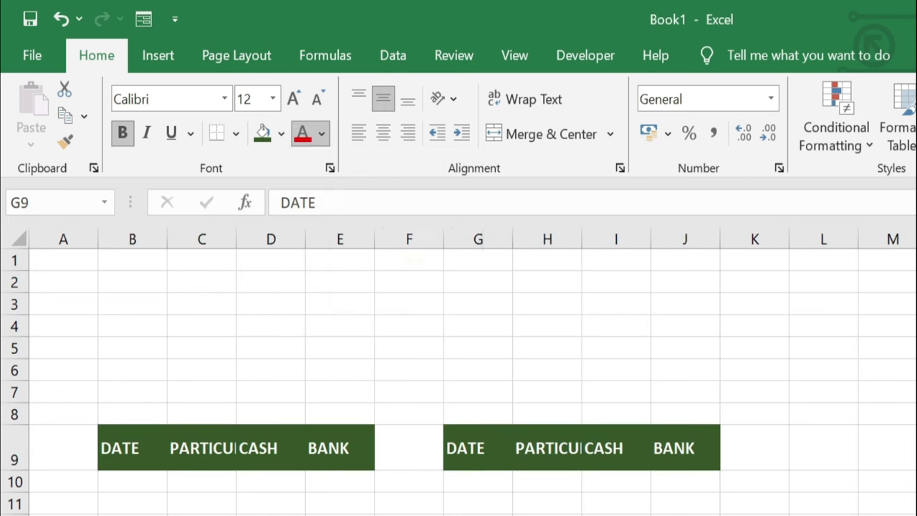
{"action": "left_click", "coordinate": [376, 346]}
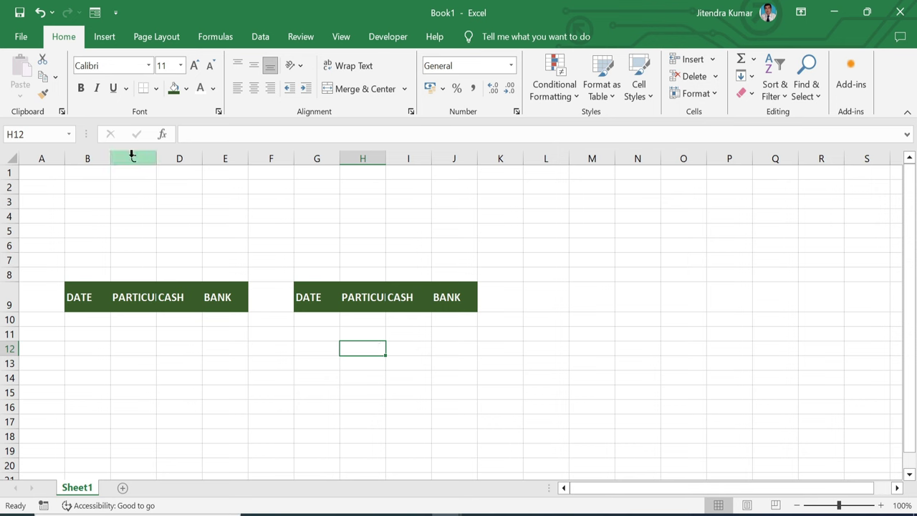
{"action": "left_click", "coordinate": [94, 152]}
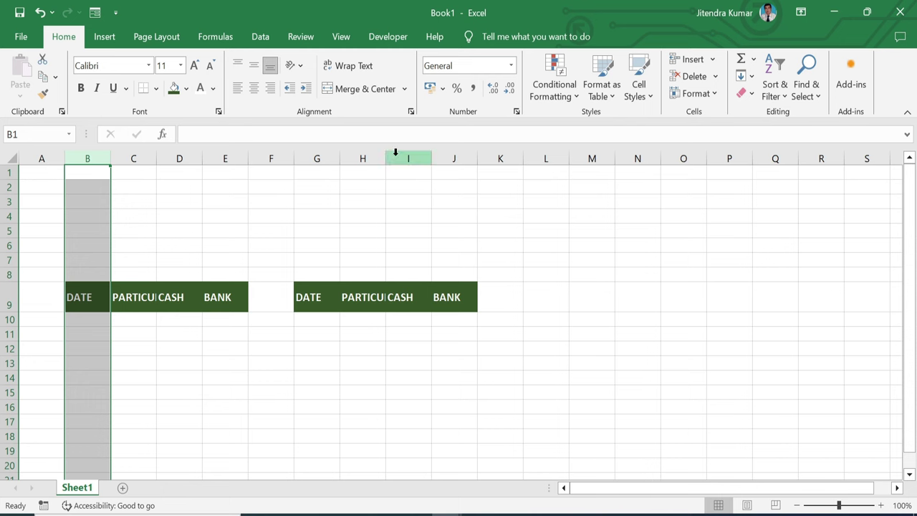
Step: Widen the DATE columns B and G and the PARTICULARS columns C and H
{"action": "left_click", "coordinate": [317, 158], "text": "ctrl"}
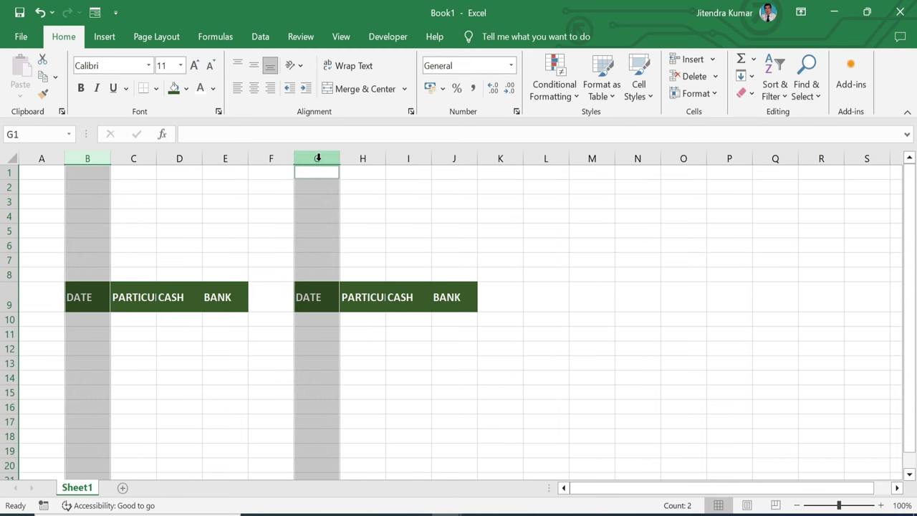
{"action": "left_click_drag", "start_coordinate": [339, 158], "coordinate": [363, 156]}
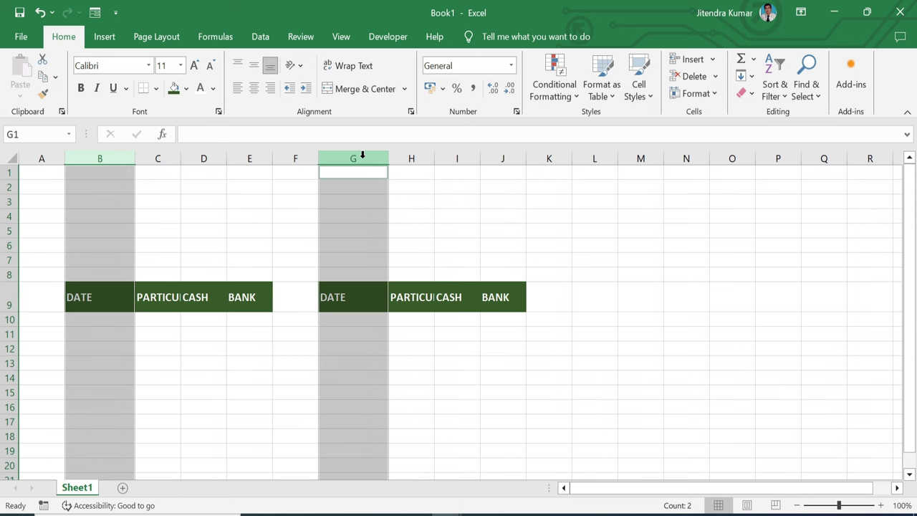
{"action": "left_click", "coordinate": [412, 344]}
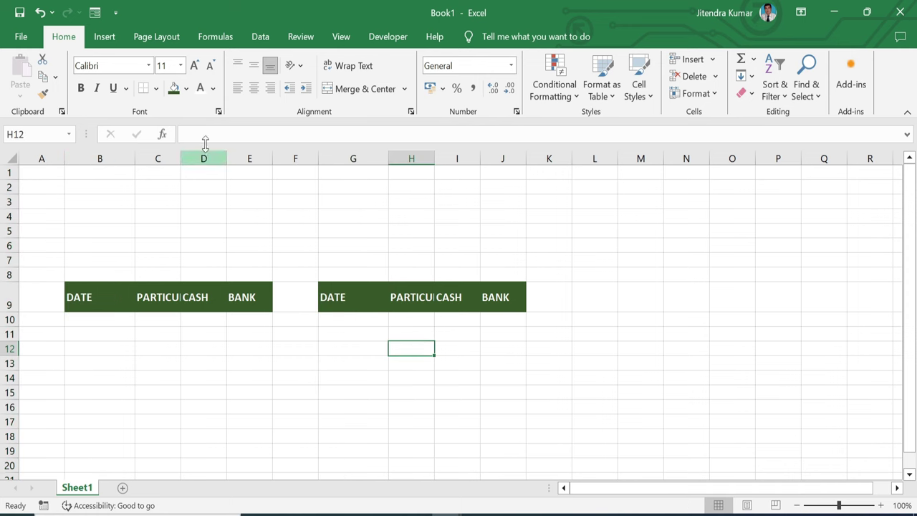
{"action": "left_click", "coordinate": [159, 157]}
{"action": "left_click", "coordinate": [422, 159], "text": "ctrl"}
{"action": "left_click_drag", "start_coordinate": [434, 159], "coordinate": [528, 169]}
{"action": "left_click", "coordinate": [295, 297]}
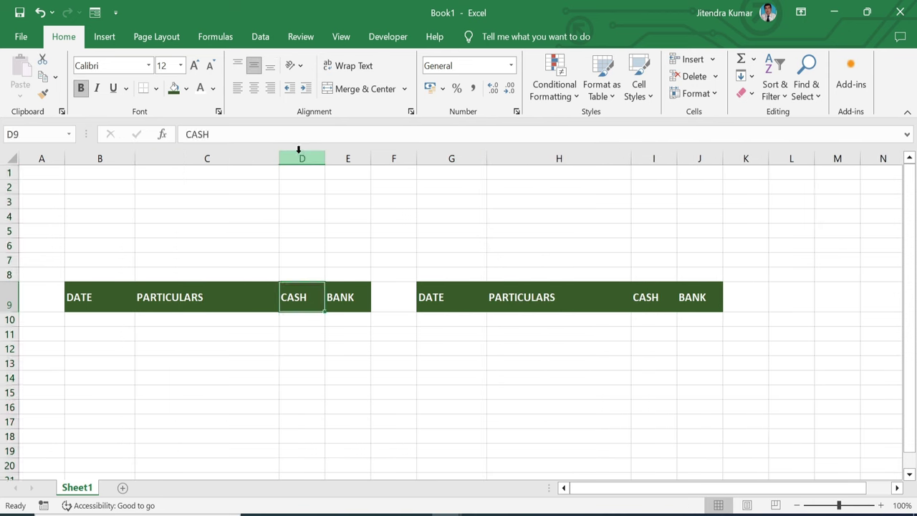
Step: Widen the CASH and BANK columns D, E, I and J to 11.00
{"action": "left_click", "coordinate": [299, 158]}
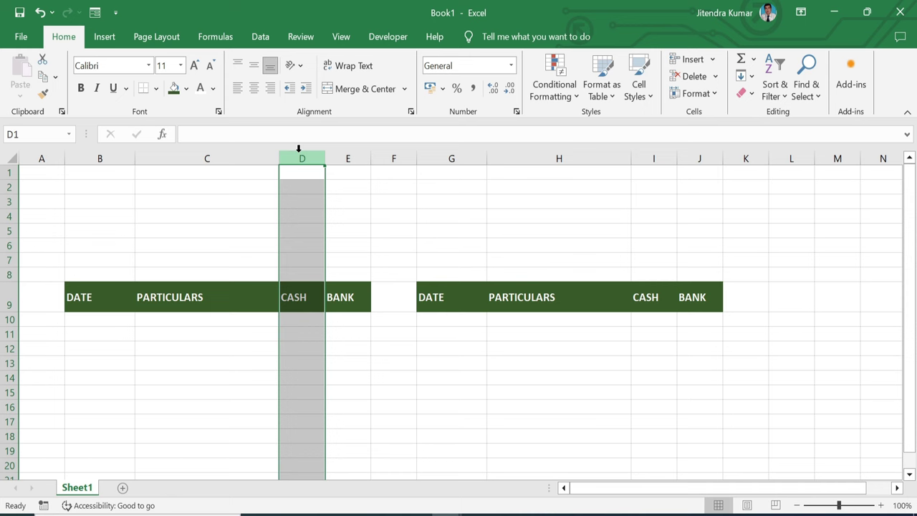
{"action": "left_click", "coordinate": [344, 155], "text": "ctrl"}
{"action": "left_click", "coordinate": [649, 154], "text": "ctrl"}
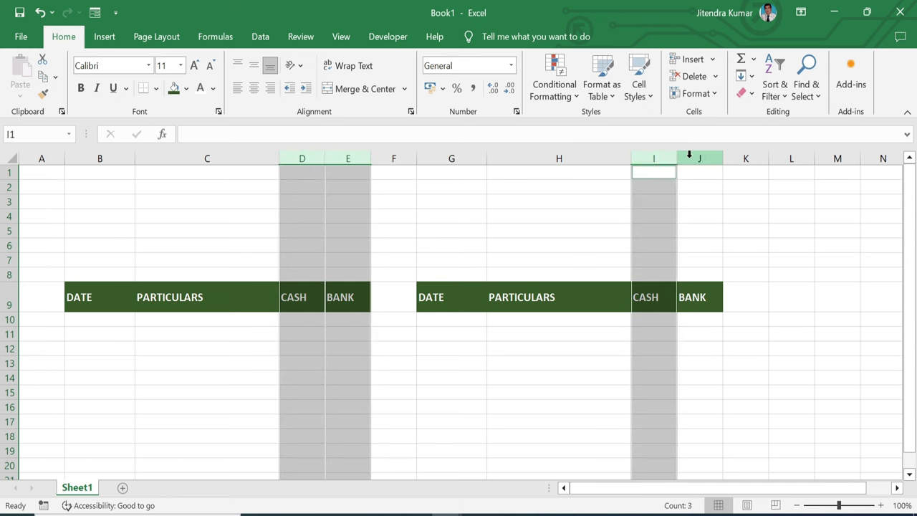
{"action": "left_click", "coordinate": [689, 154], "text": "ctrl"}
{"action": "left_click_drag", "start_coordinate": [374, 156], "coordinate": [404, 156]}
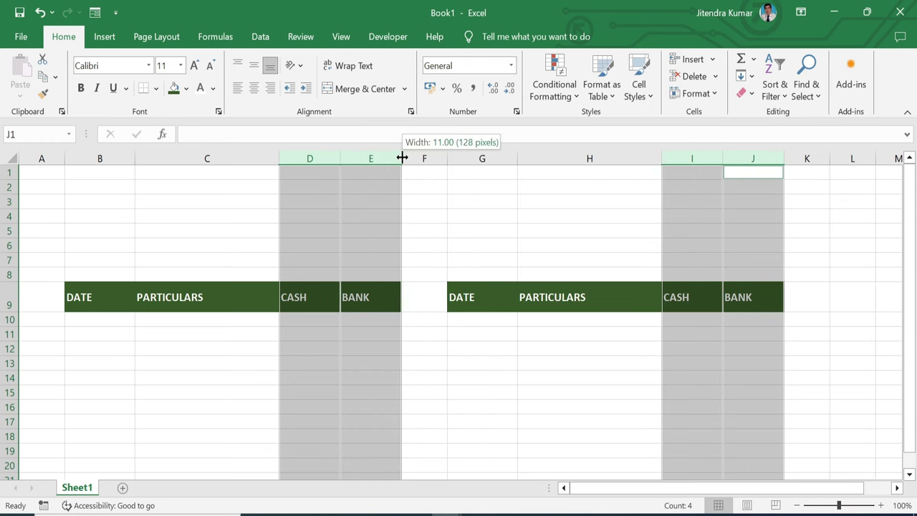
{"action": "left_click", "coordinate": [461, 362]}
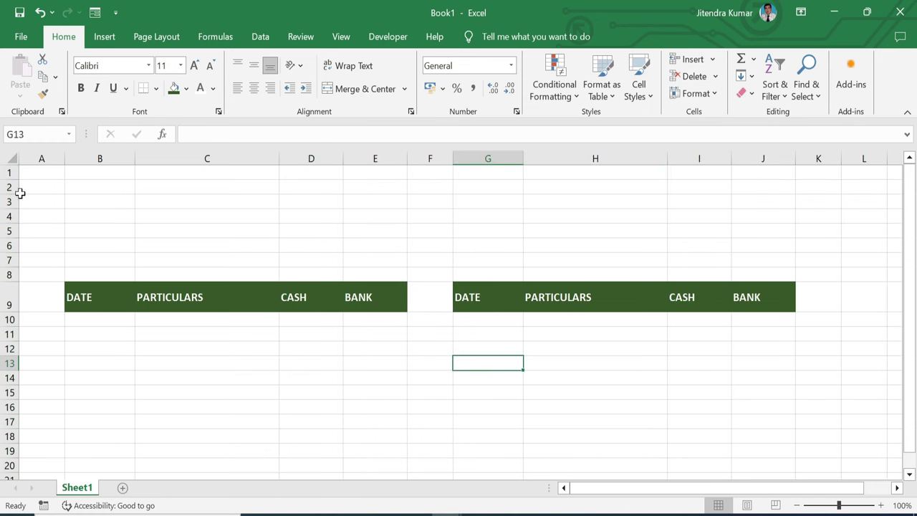
Step: Narrow spacer columns A and F and fill B10:E18 and G10:J18 light green
{"action": "left_click_drag", "start_coordinate": [64, 160], "coordinate": [23, 159]}
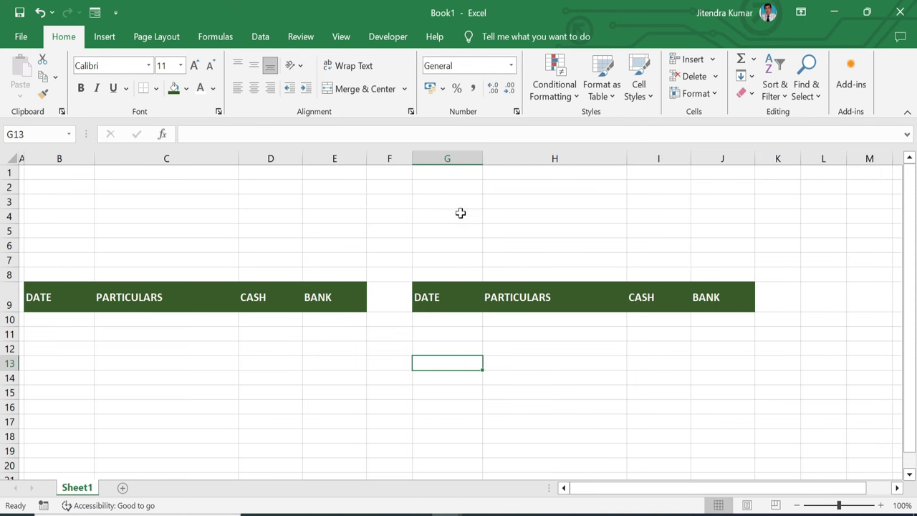
{"action": "left_click_drag", "start_coordinate": [412, 156], "coordinate": [371, 153]}
{"action": "left_click_drag", "start_coordinate": [57, 330], "coordinate": [410, 489]}
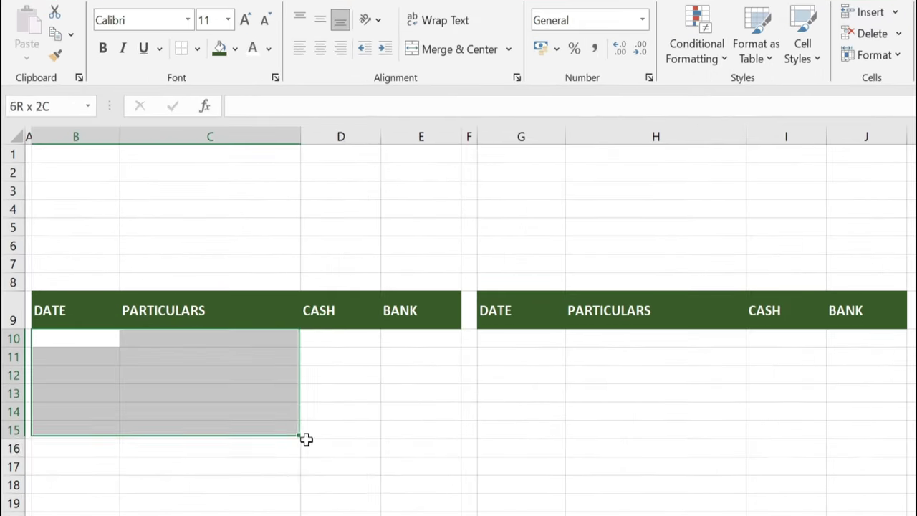
{"action": "mouse_move", "coordinate": [506, 337]}
{"action": "left_mouse_down"}
{"action": "mouse_move", "coordinate": [815, 442]}
{"action": "mouse_move", "coordinate": [864, 490]}
{"action": "left_mouse_up"}
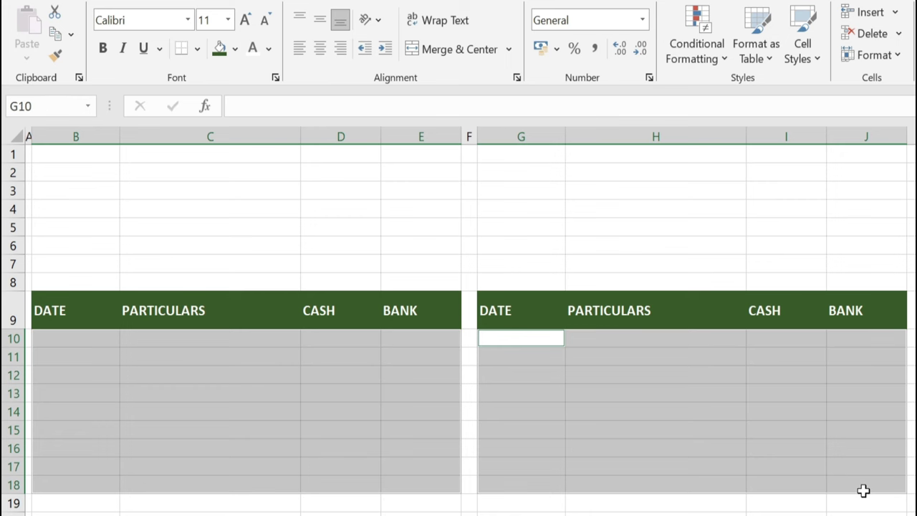
{"action": "left_click", "coordinate": [236, 49]}
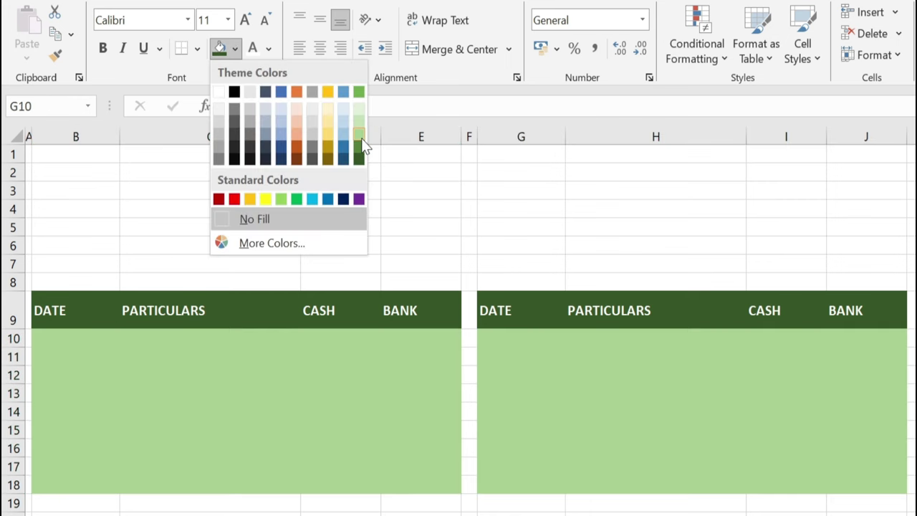
{"action": "left_click", "coordinate": [361, 136]}
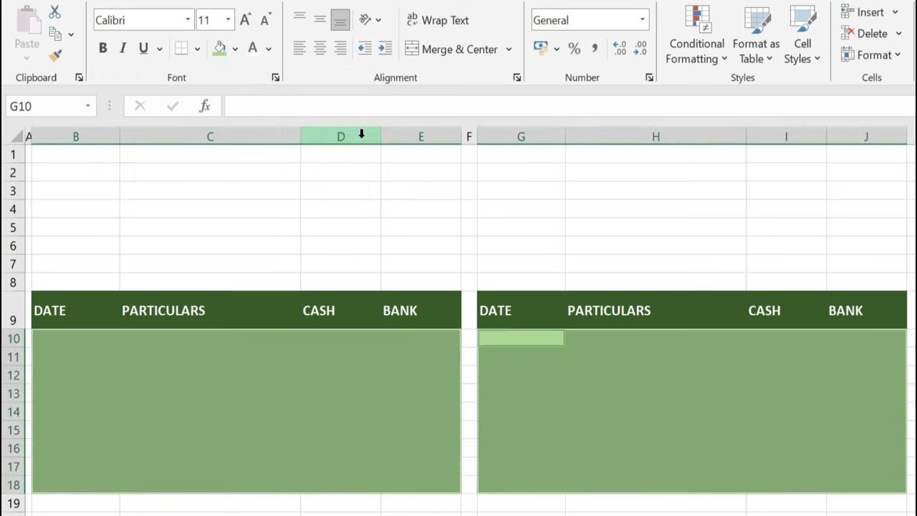
{"action": "left_click", "coordinate": [909, 428]}
Step: Merge B8:E8 into a bold white RECEIPTS title on a dark green fill
{"action": "left_click_drag", "start_coordinate": [94, 284], "coordinate": [411, 277]}
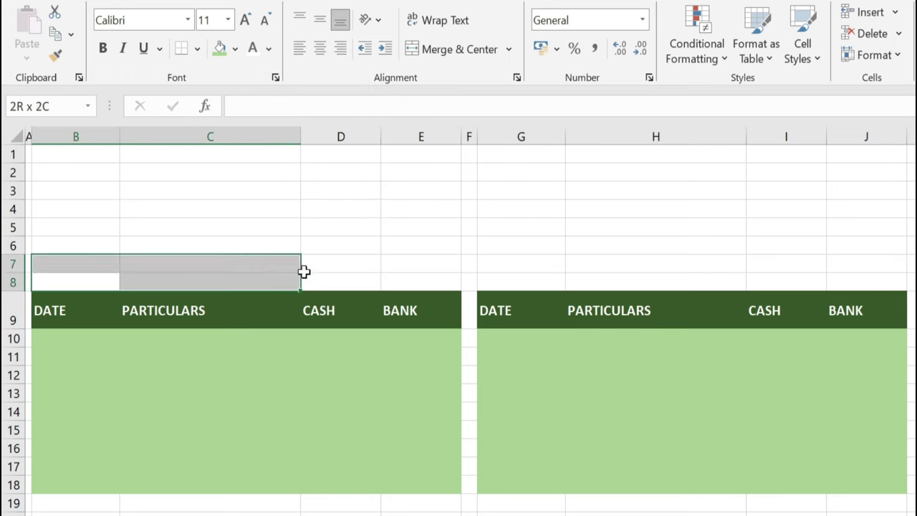
{"action": "left_click", "coordinate": [454, 50]}
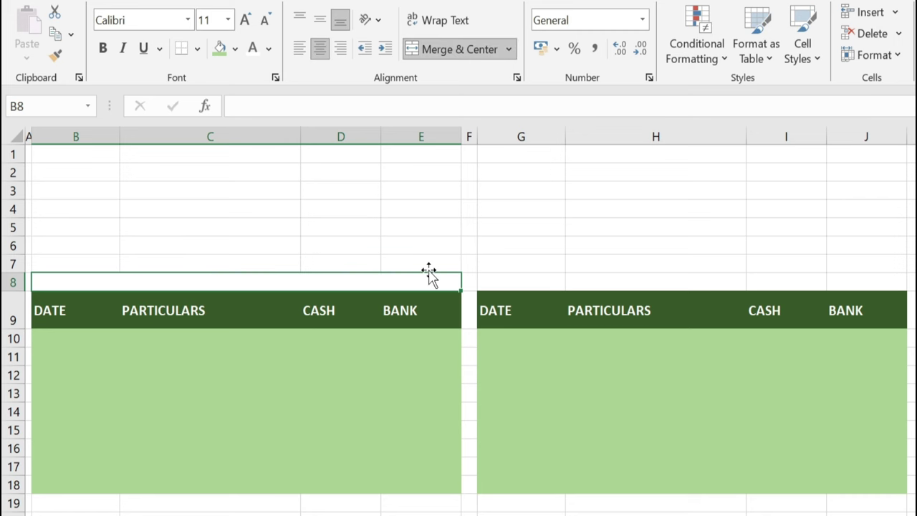
{"action": "type", "text": "RECEIPTS"}
{"action": "key", "text": "ctrl+Return"}
{"action": "left_click", "coordinate": [235, 49]}
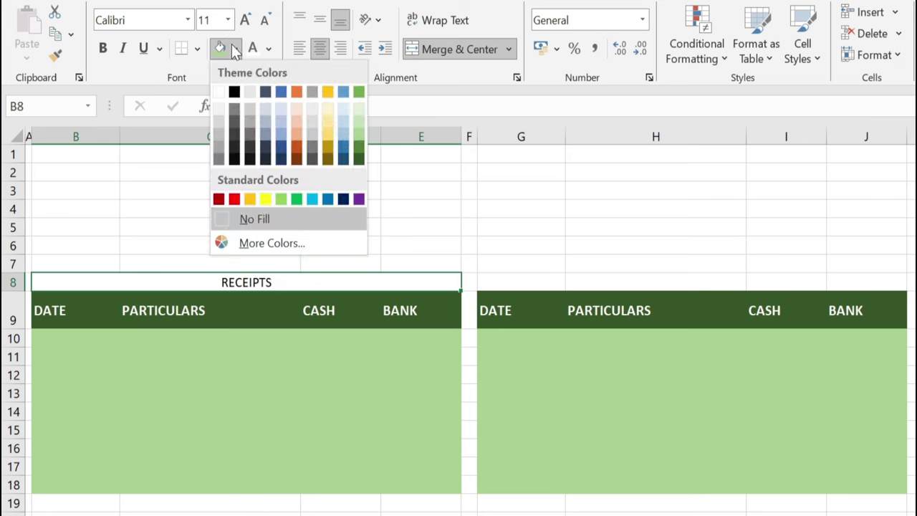
{"action": "left_click", "coordinate": [357, 159]}
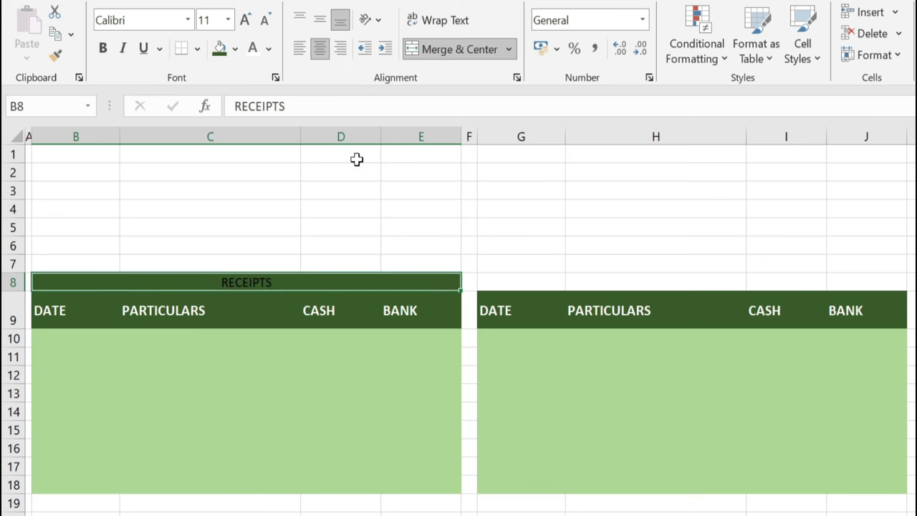
{"action": "left_click", "coordinate": [254, 51]}
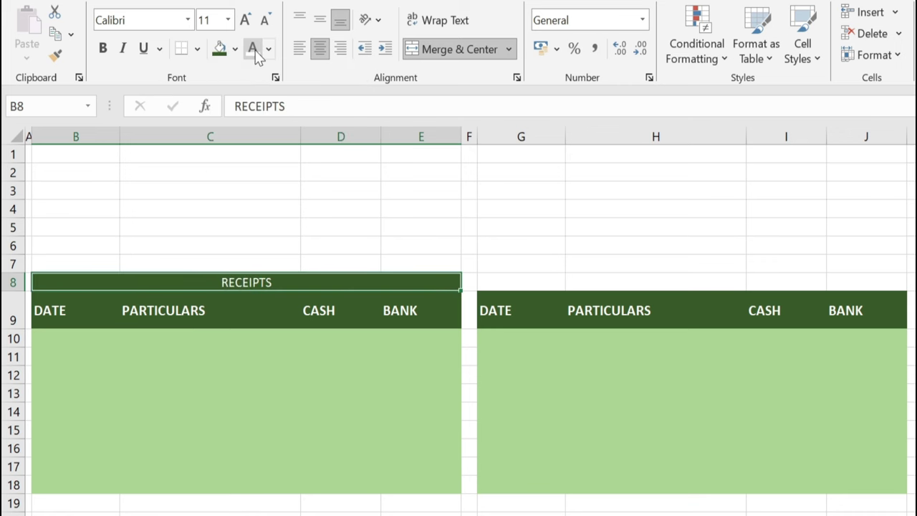
{"action": "left_click", "coordinate": [102, 48]}
Step: Copy the title banner to G8 and retitle it PAYMENTS
{"action": "key", "text": "ctrl+c"}
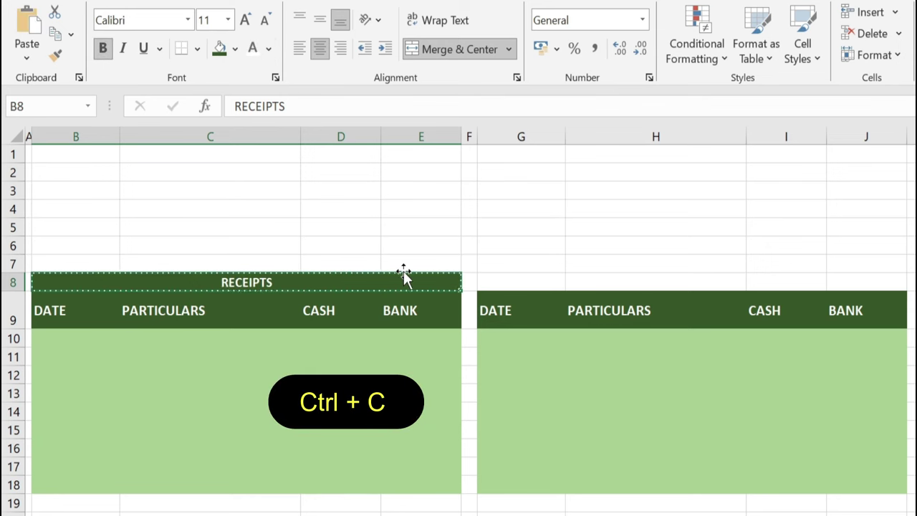
{"action": "left_click", "coordinate": [554, 279]}
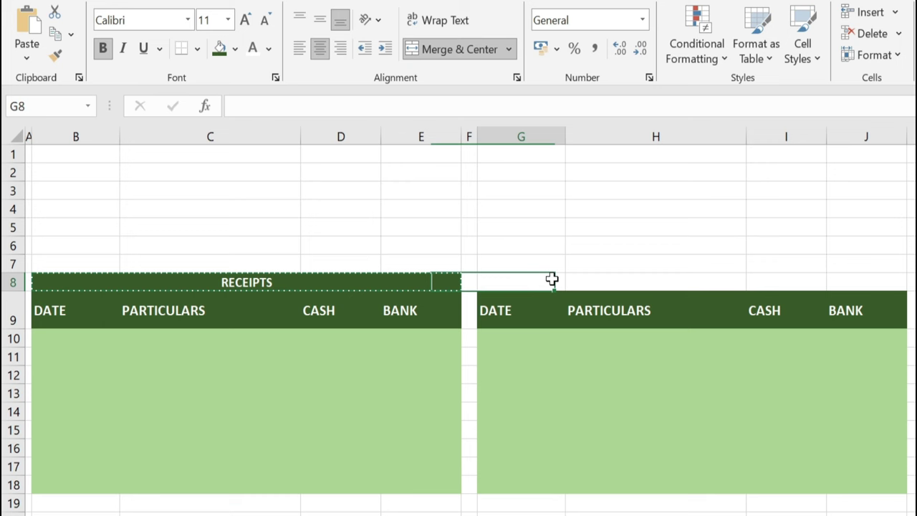
{"action": "key", "text": "ctrl+v"}
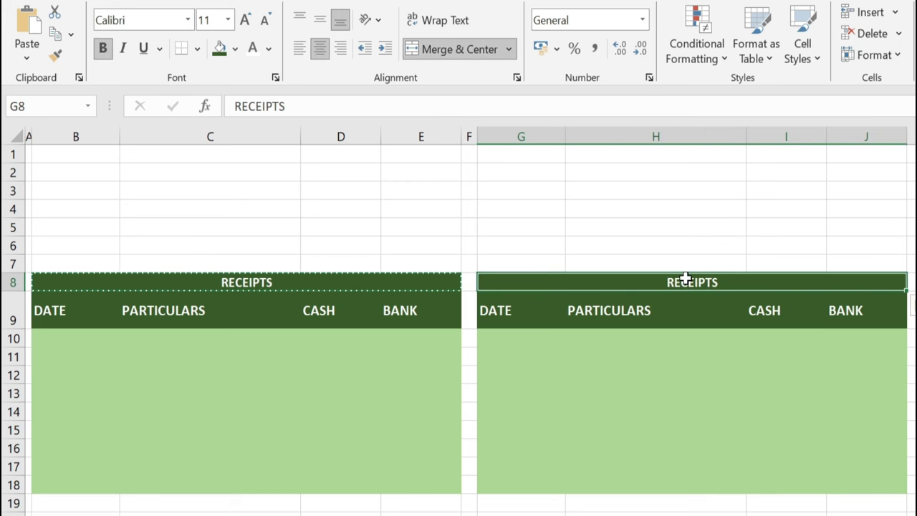
{"action": "type", "text": "PAYME"}
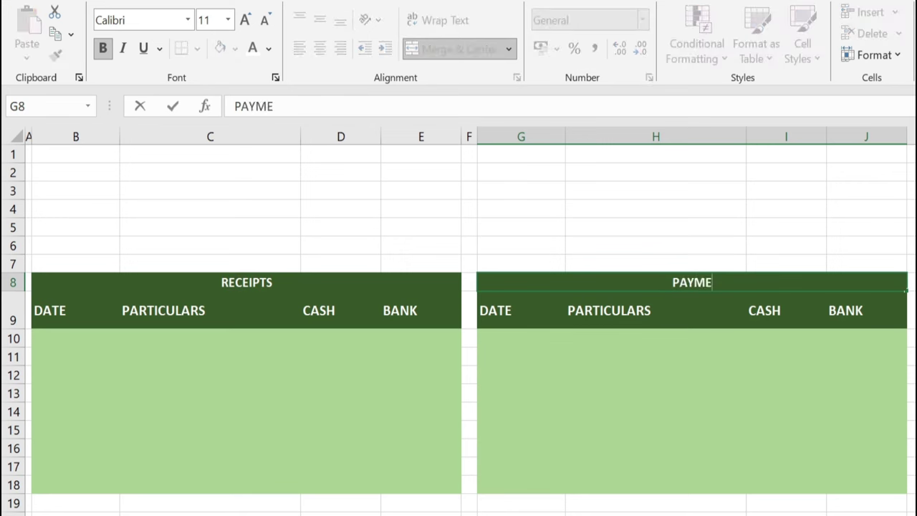
{"action": "type", "text": "NTS"}
{"action": "left_click", "coordinate": [805, 352]}
{"action": "left_click", "coordinate": [911, 447]}
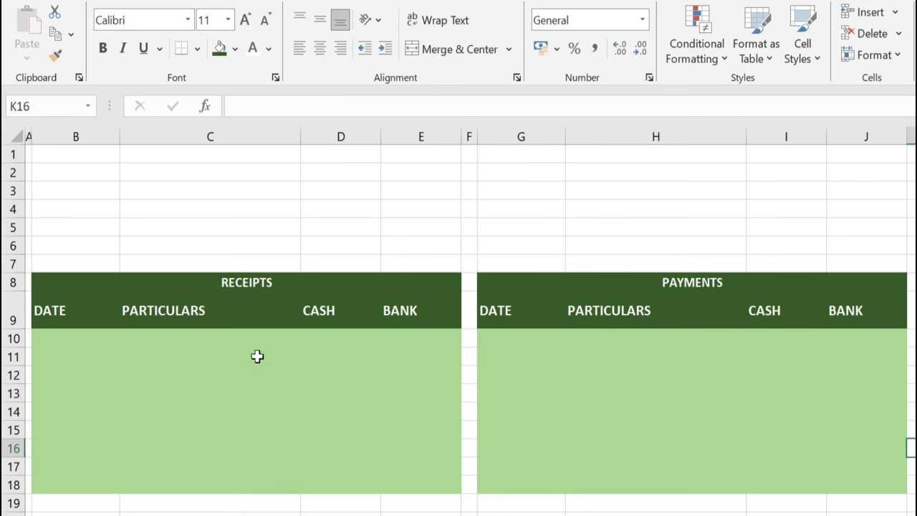
Step: Centre the row 9 headings in both tables, then select B8:E18 and G8:J18
{"action": "left_click_drag", "start_coordinate": [82, 309], "coordinate": [394, 313]}
{"action": "key", "text": "ctrl+v"}
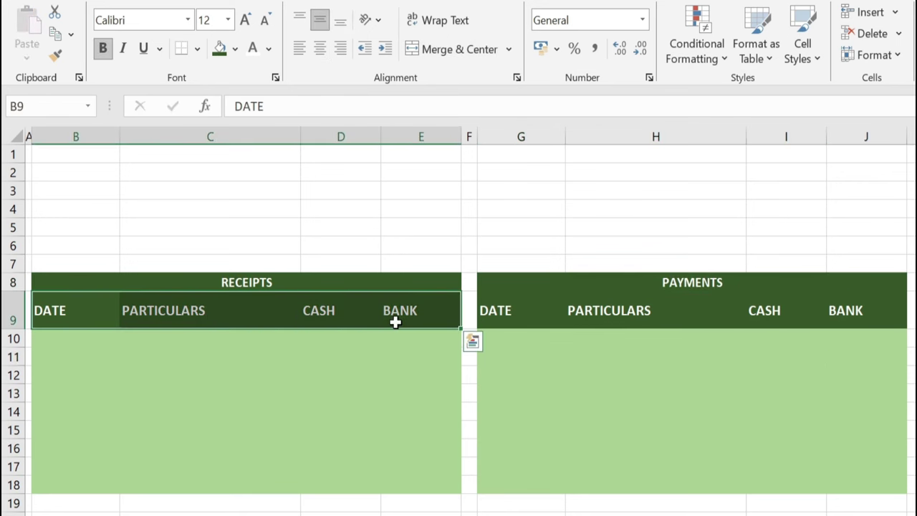
{"action": "left_click_drag", "start_coordinate": [493, 309], "coordinate": [876, 310]}
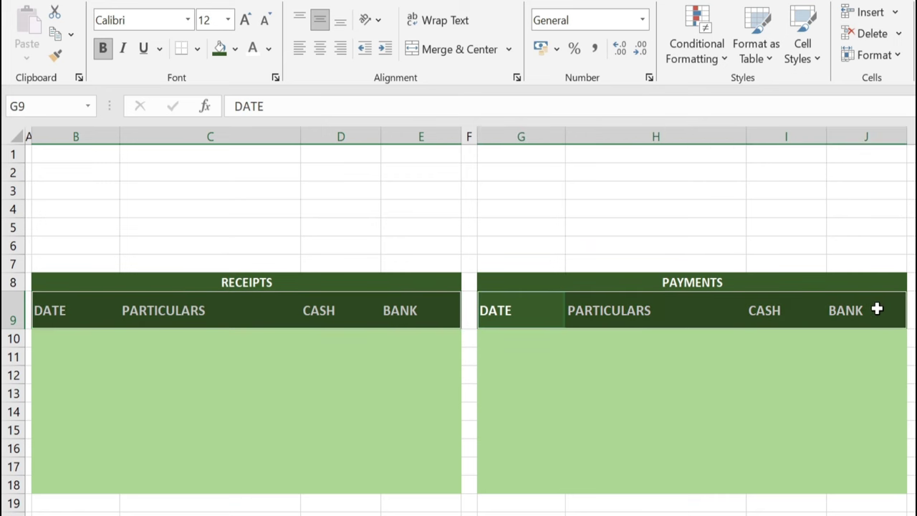
{"action": "left_click", "coordinate": [319, 45]}
{"action": "left_click", "coordinate": [635, 395]}
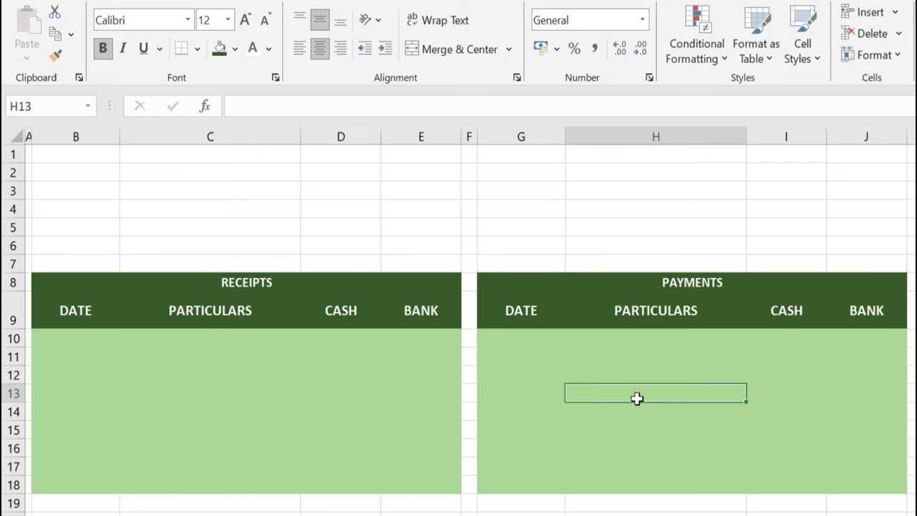
{"action": "left_click_drag", "start_coordinate": [40, 285], "coordinate": [405, 479]}
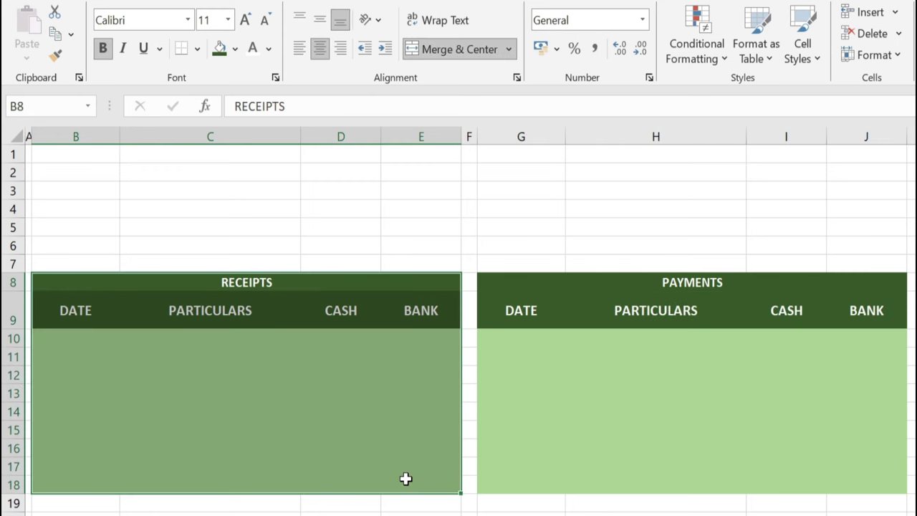
{"action": "left_click_drag", "start_coordinate": [503, 285], "coordinate": [857, 484]}
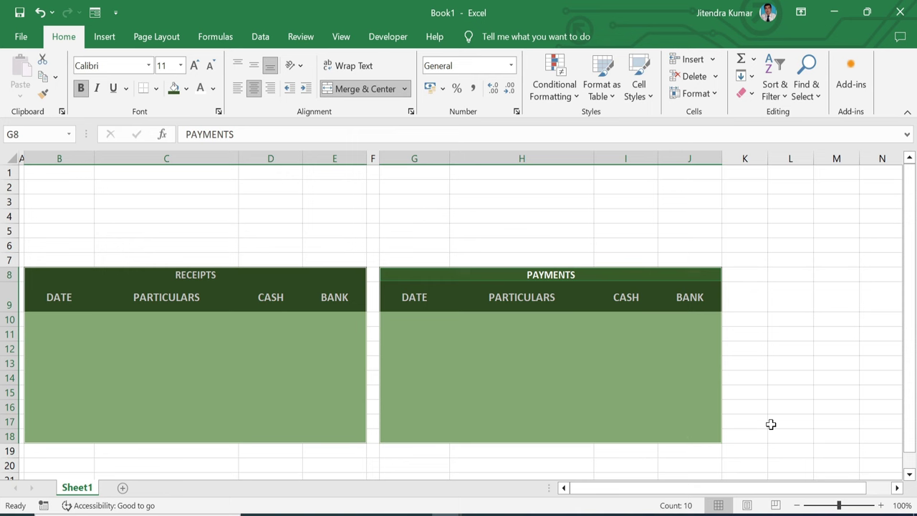
Step: Apply medium white outline and inside borders to both tables through Format Cells
{"action": "key", "text": "ctrl+1"}
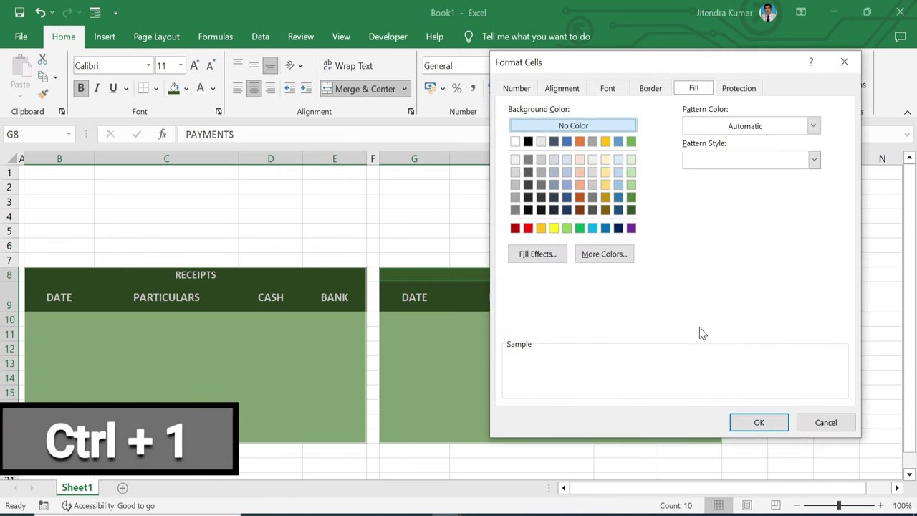
{"action": "left_click", "coordinate": [650, 89]}
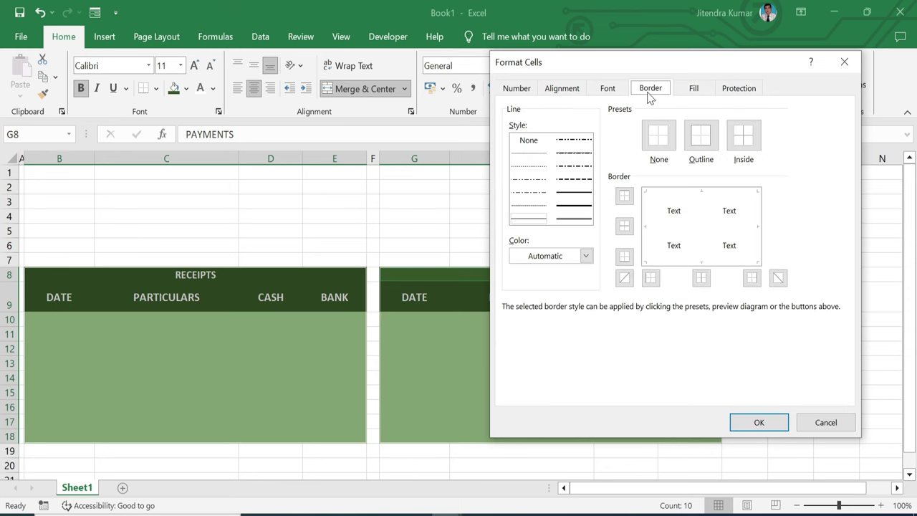
{"action": "left_click", "coordinate": [582, 195]}
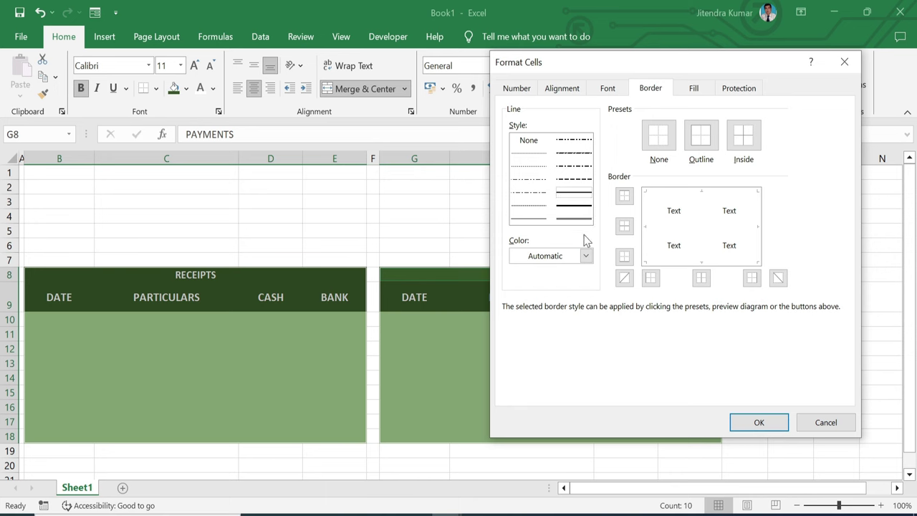
{"action": "left_click", "coordinate": [586, 256]}
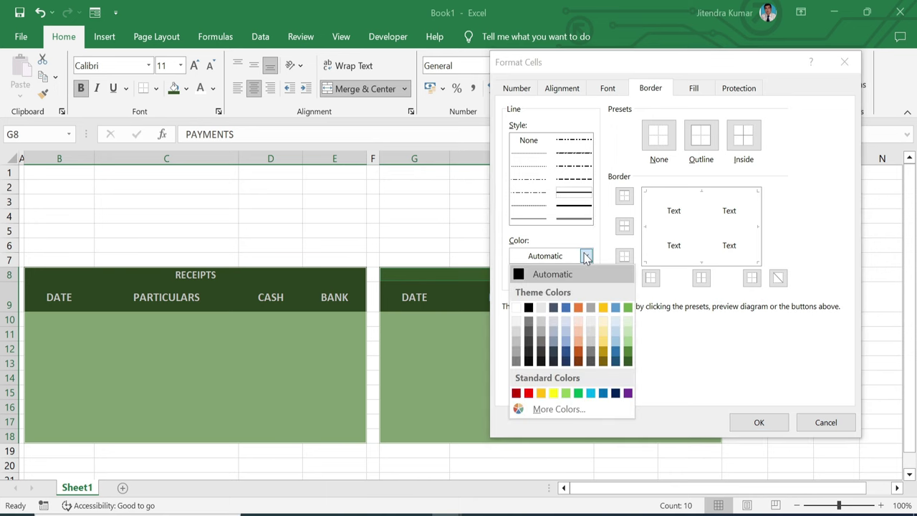
{"action": "left_click", "coordinate": [517, 308]}
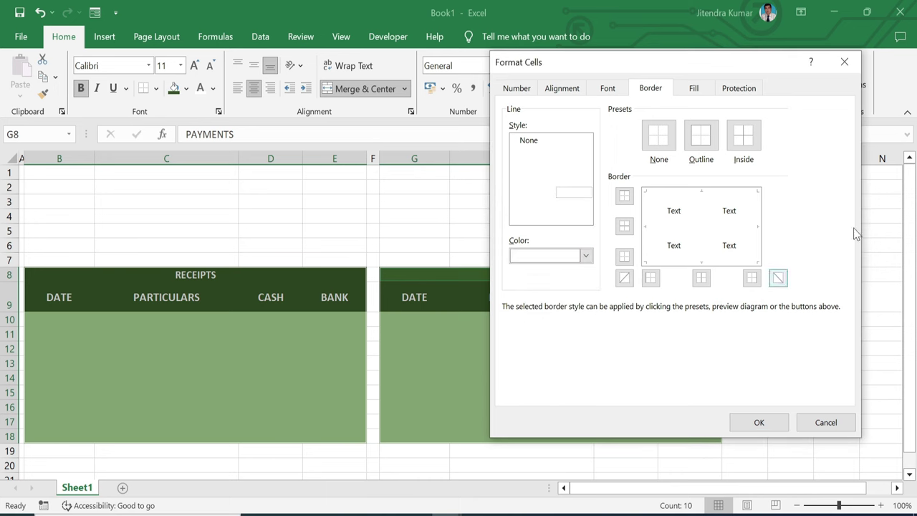
{"action": "left_click", "coordinate": [743, 133]}
{"action": "left_click", "coordinate": [708, 147]}
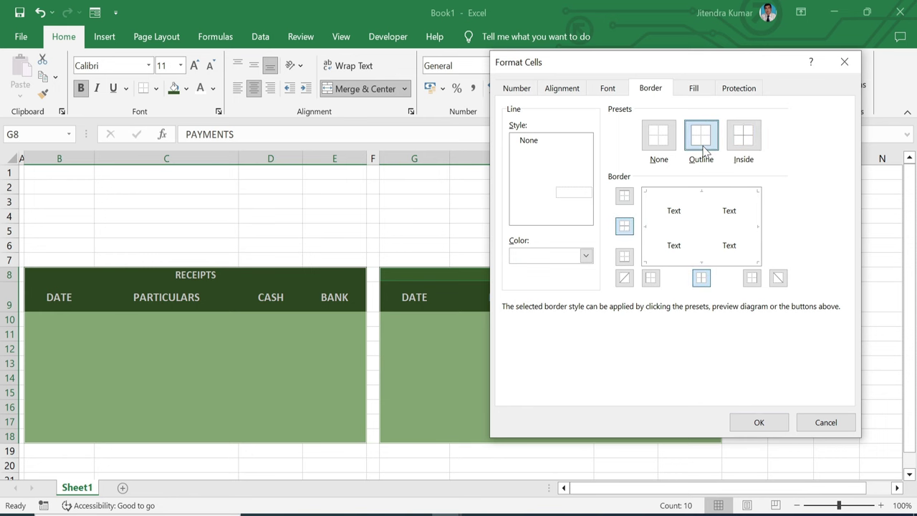
{"action": "left_click", "coordinate": [760, 423]}
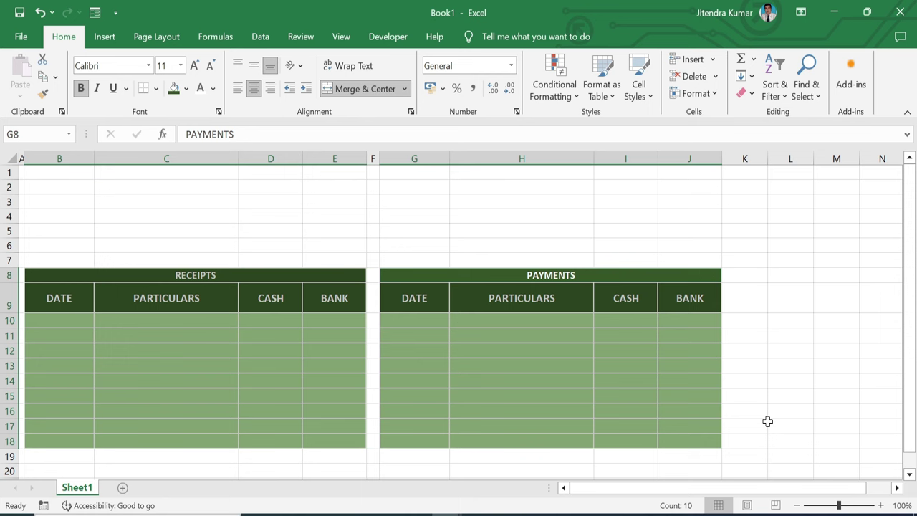
{"action": "left_click", "coordinate": [521, 350]}
Step: Give D10:E18 and I10:J18 a dark green fill, ₹ English (India) accounting format and white text
{"action": "mouse_move", "coordinate": [273, 320]}
{"action": "left_mouse_down"}
{"action": "mouse_move", "coordinate": [333, 383]}
{"action": "mouse_move", "coordinate": [332, 455]}
{"action": "left_mouse_up"}
{"action": "left_click_drag", "start_coordinate": [412, 502], "coordinate": [411, 483]}
{"action": "left_click_drag", "start_coordinate": [755, 330], "coordinate": [861, 485]}
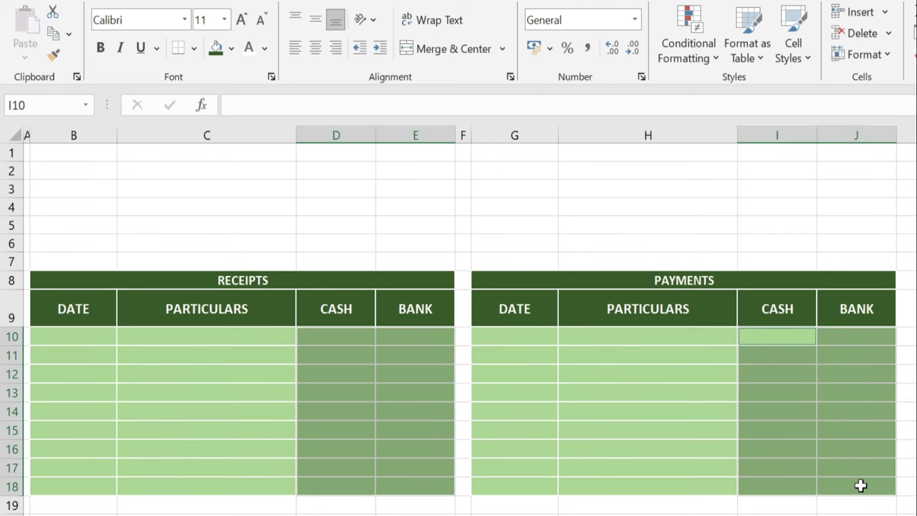
{"action": "left_click", "coordinate": [217, 49]}
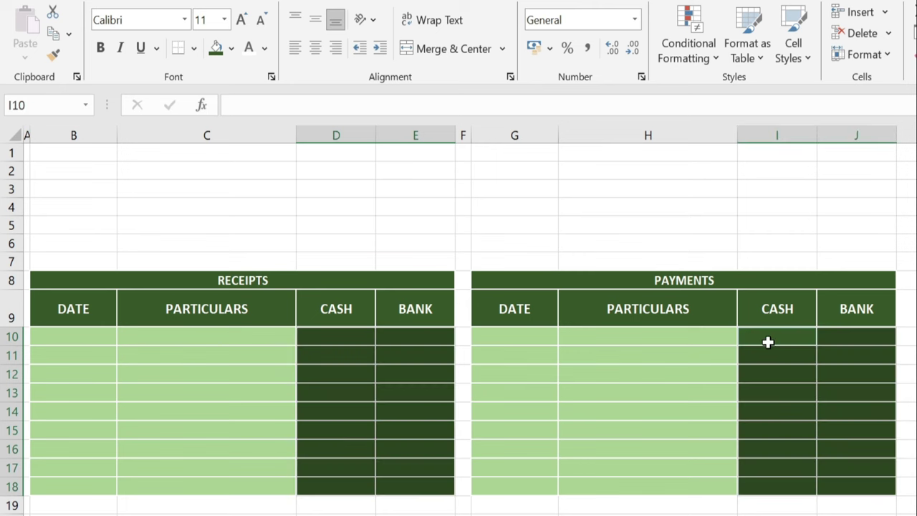
{"action": "key", "text": "ctrl+shift+4"}
{"action": "left_click", "coordinate": [549, 49]}
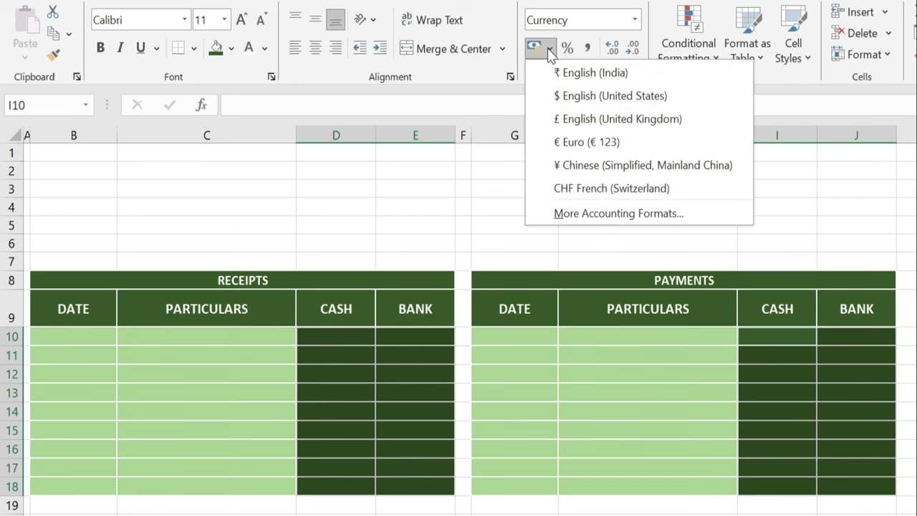
{"action": "left_click", "coordinate": [572, 75]}
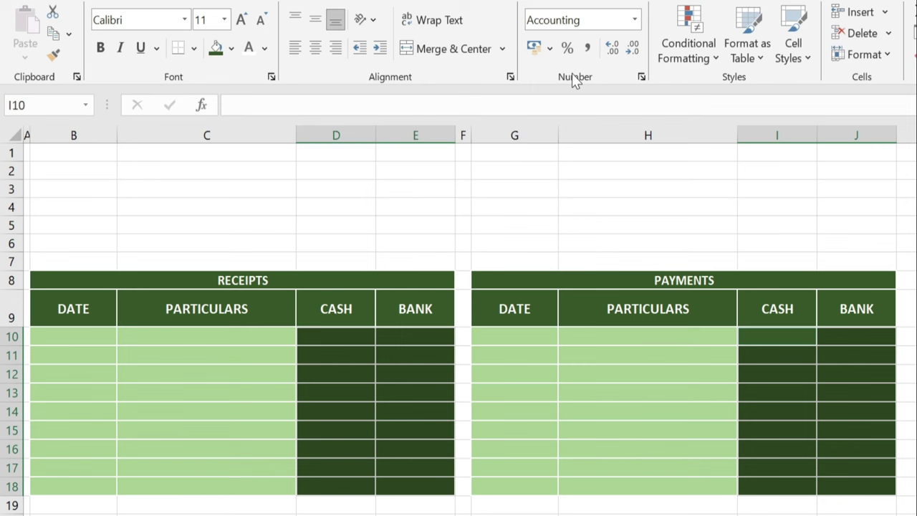
{"action": "left_click", "coordinate": [265, 49]}
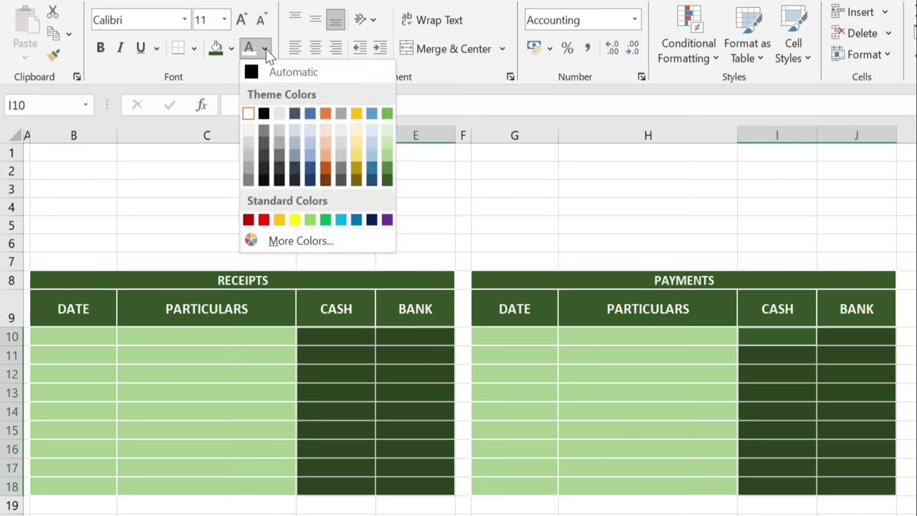
{"action": "left_click", "coordinate": [248, 114]}
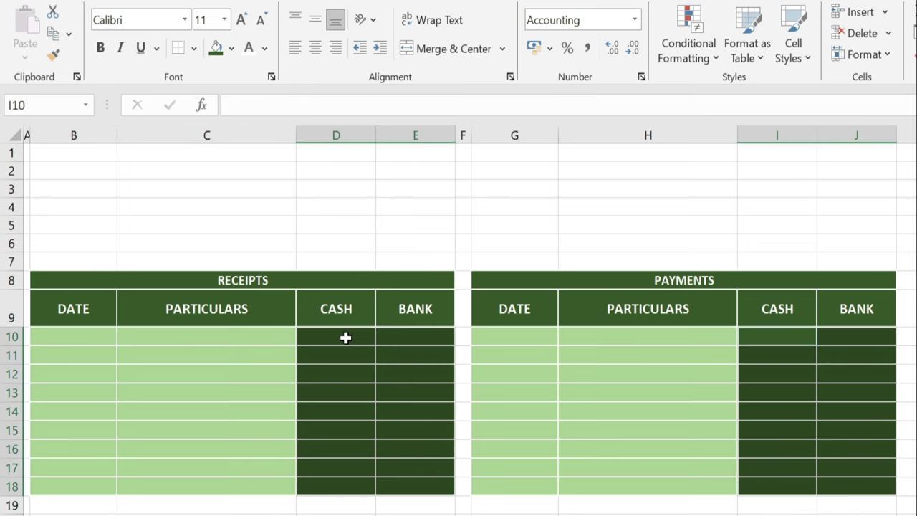
Step: Test the formatting with 20 in D10, then delete the test value
{"action": "left_click", "coordinate": [345, 338]}
{"action": "type", "text": "20"}
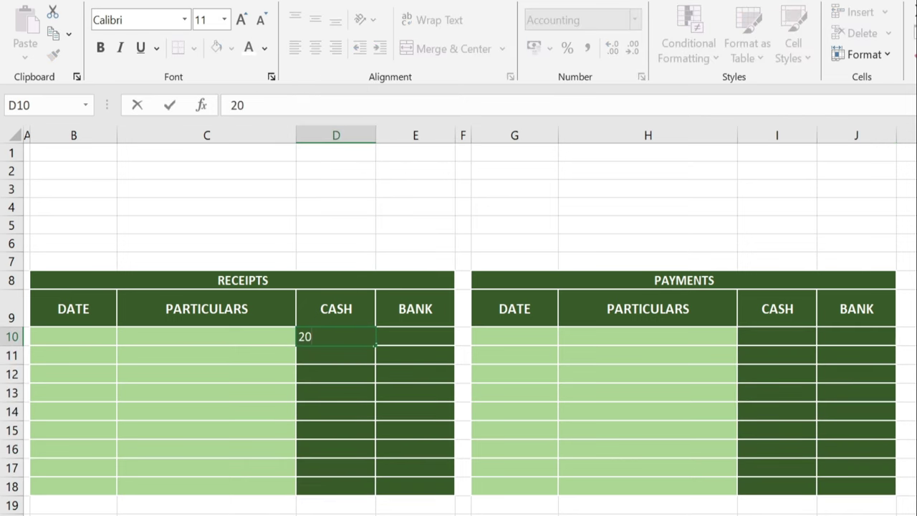
{"action": "key", "text": "Return"}
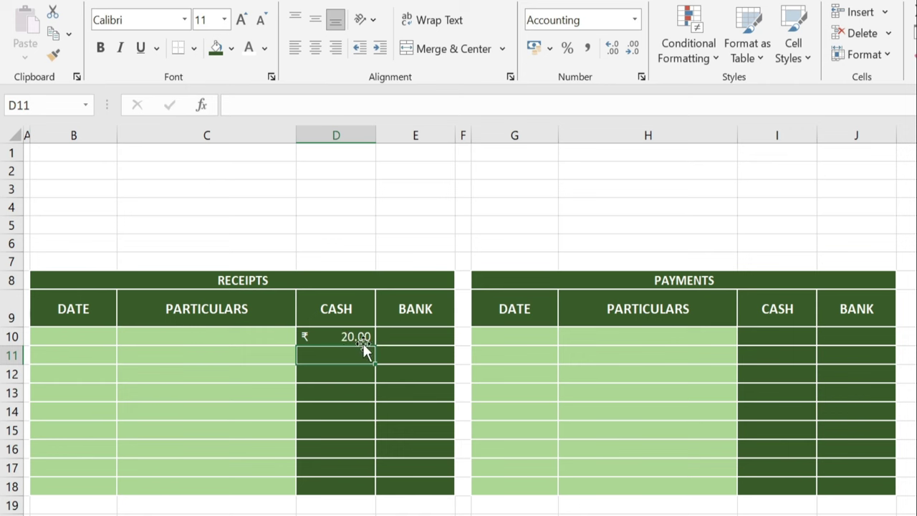
{"action": "left_click", "coordinate": [351, 337]}
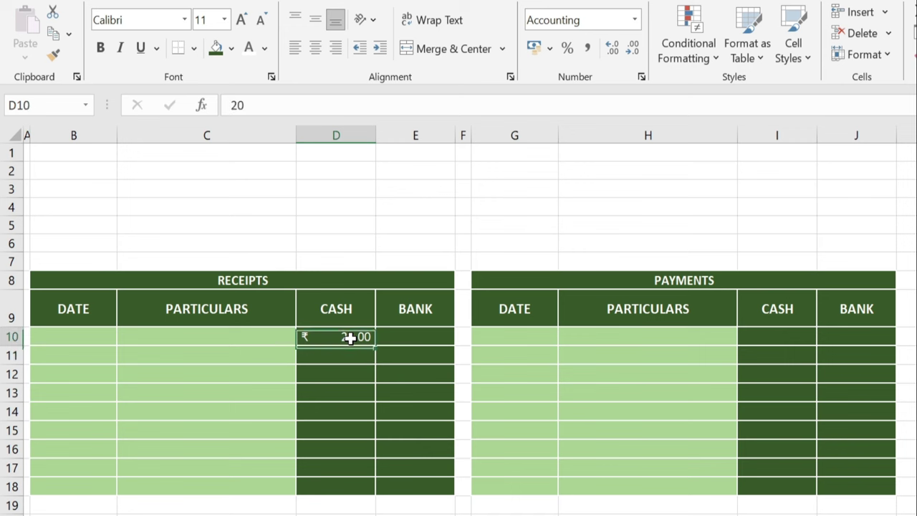
{"action": "key", "text": "Delete"}
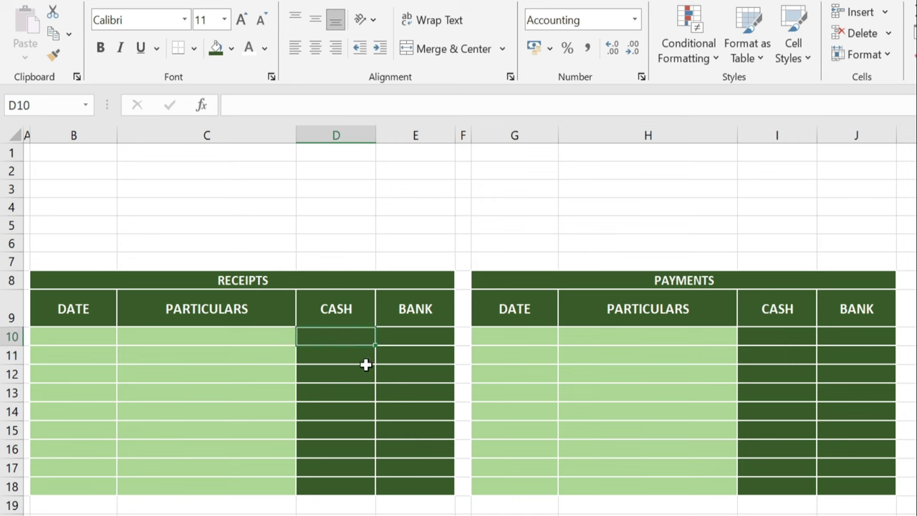
{"action": "left_click", "coordinate": [364, 368]}
Step: Copy the RECEIPTS title into cell B3 above the tables
{"action": "left_click", "coordinate": [284, 279]}
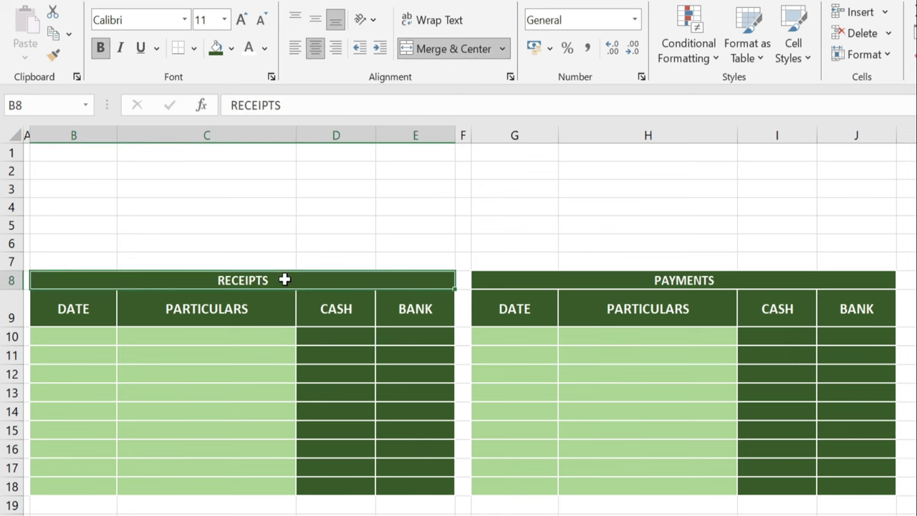
{"action": "key", "text": "ctrl+c"}
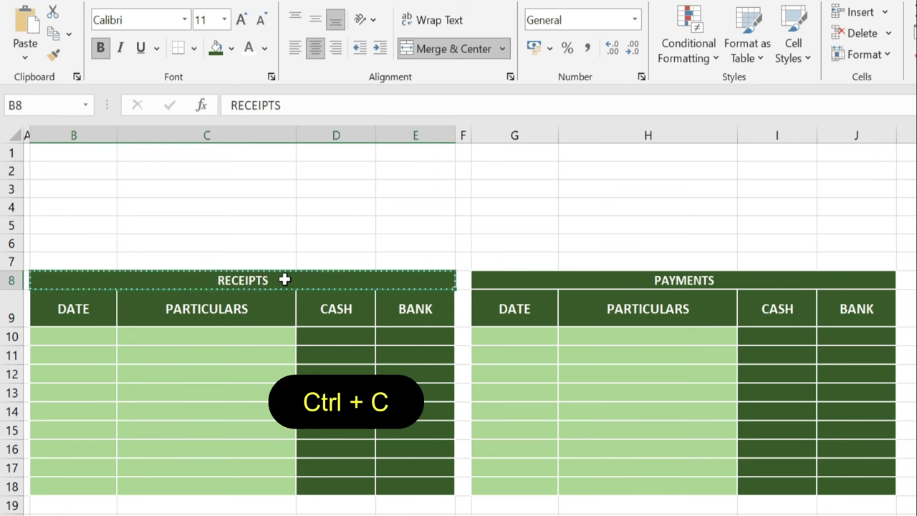
{"action": "left_click", "coordinate": [100, 190]}
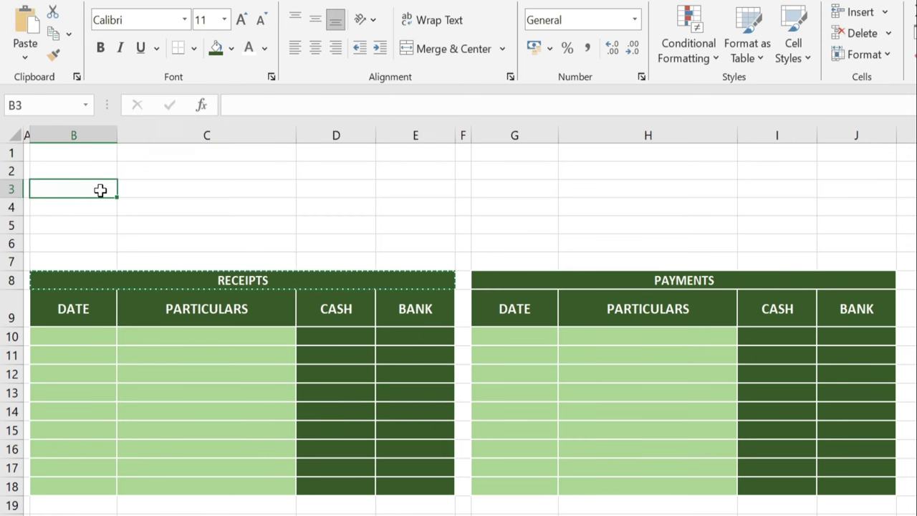
{"action": "key", "text": "ctrl+v"}
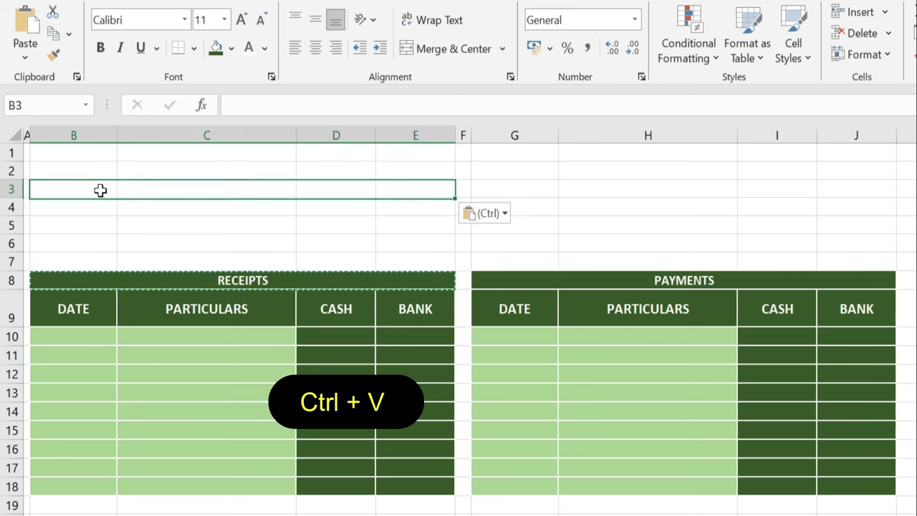
Step: Merge B4:D4 and paste that merged cell into rows 5 and 6
{"action": "left_click_drag", "start_coordinate": [45, 207], "coordinate": [333, 208]}
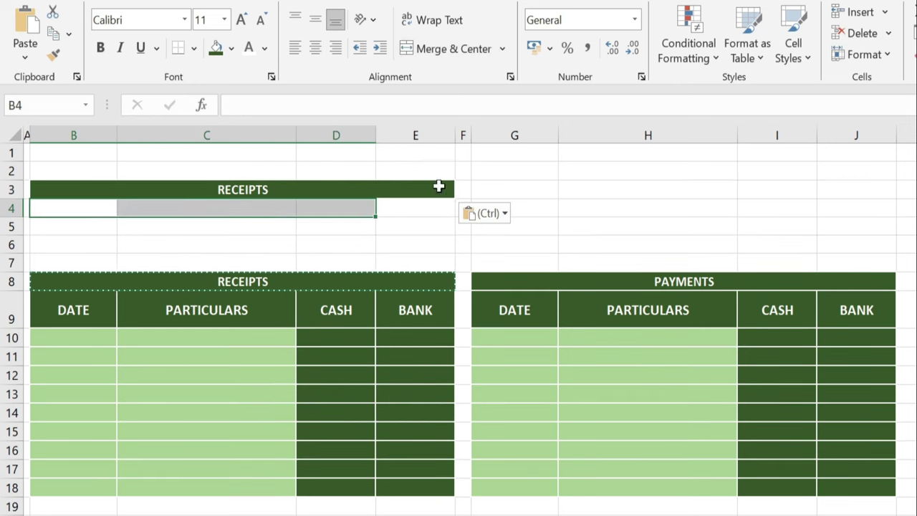
{"action": "left_click", "coordinate": [466, 51]}
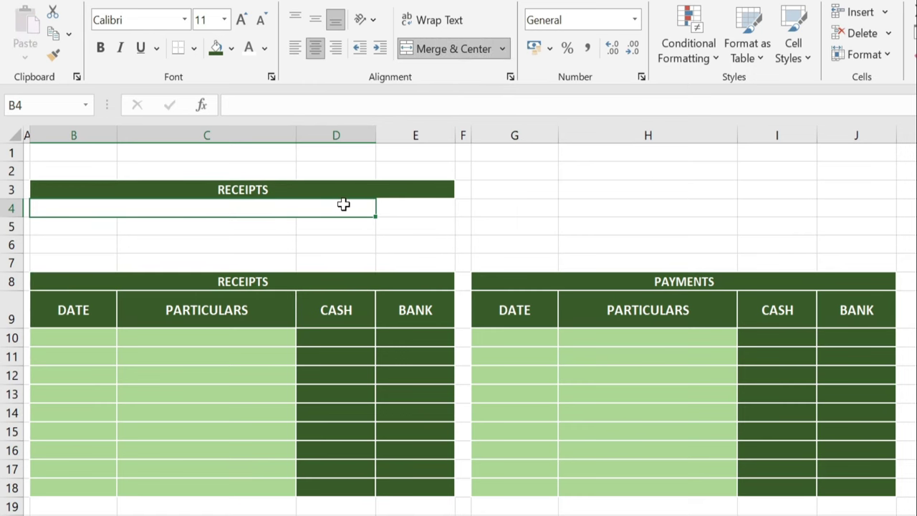
{"action": "key", "text": "ctrl+c"}
{"action": "key", "text": "Down"}
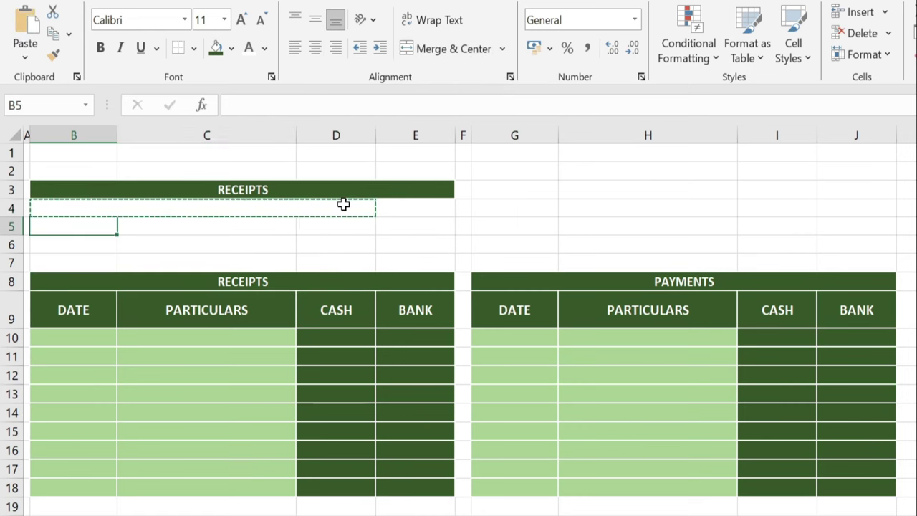
{"action": "key", "text": "ctrl+v"}
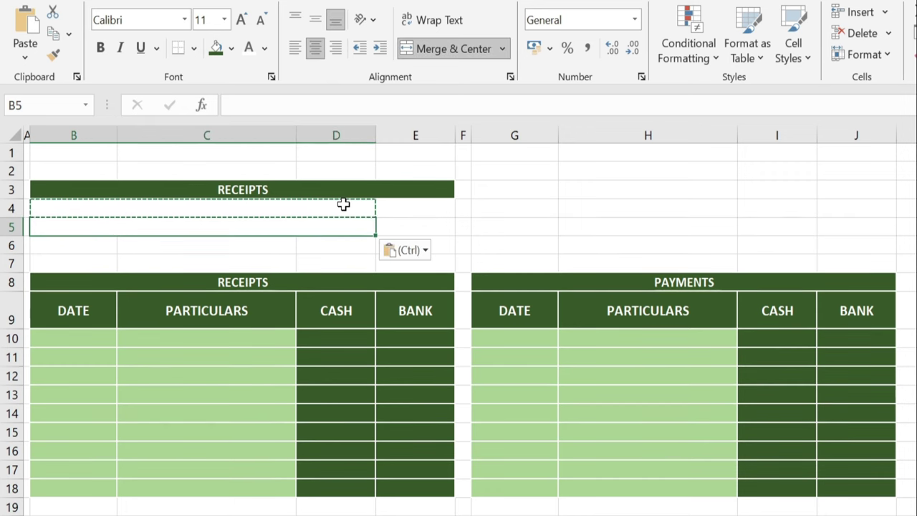
{"action": "key", "text": "Down"}
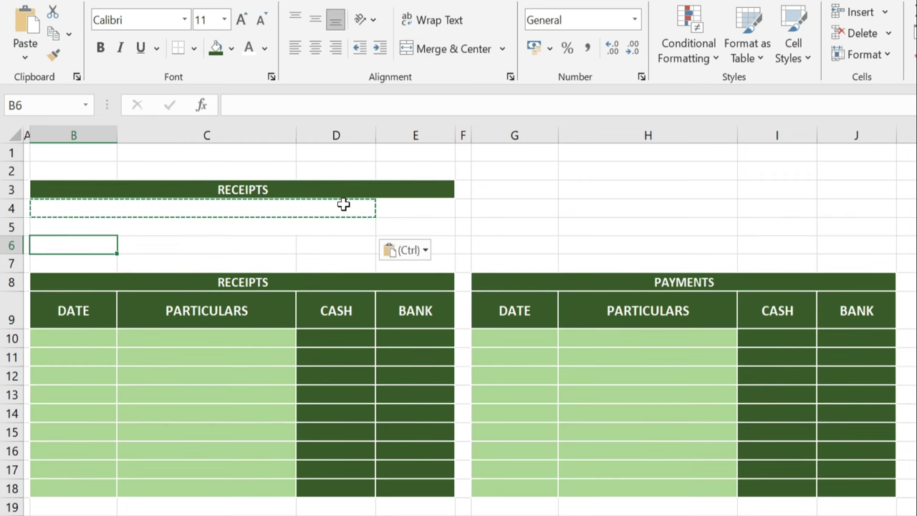
{"action": "key", "text": "ctrl+v"}
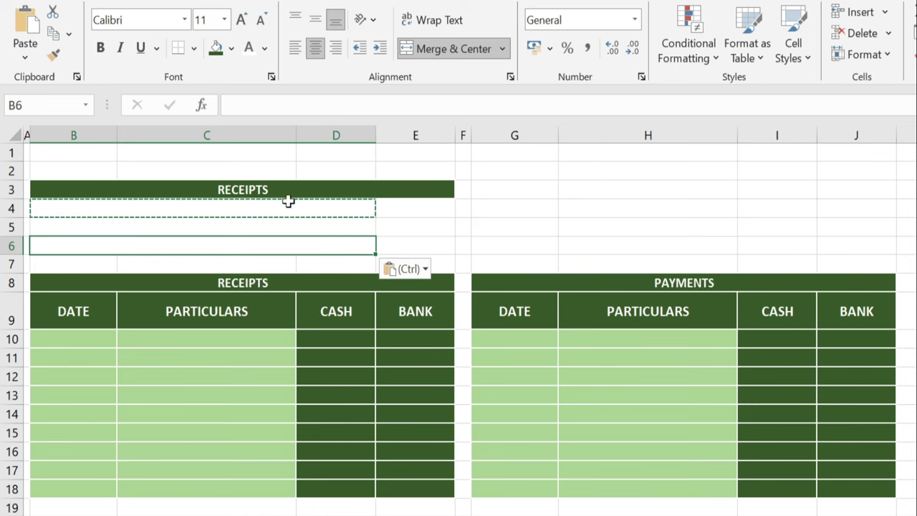
{"action": "left_click_drag", "start_coordinate": [69, 206], "coordinate": [389, 246]}
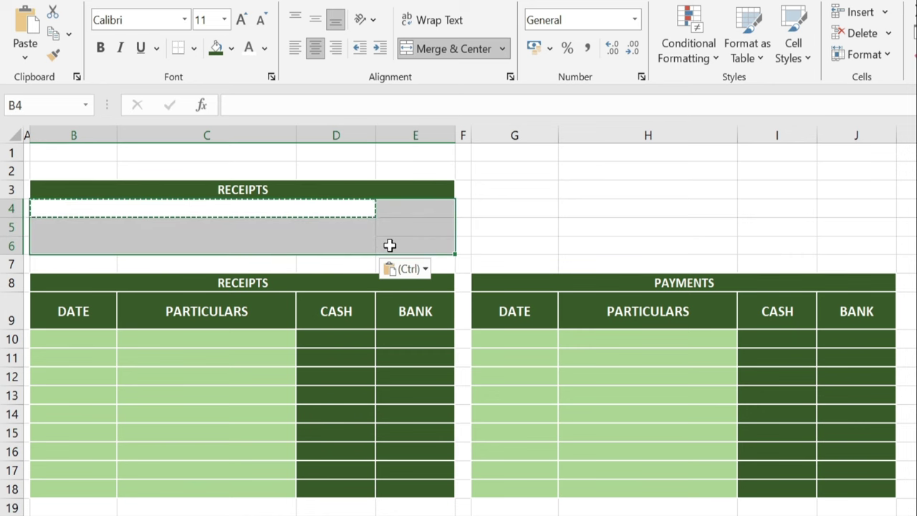
Step: Fill B4:E6 dark green, add inside borders to B3:E6, and copy the block
{"action": "left_click", "coordinate": [217, 48]}
{"action": "left_click", "coordinate": [411, 220]}
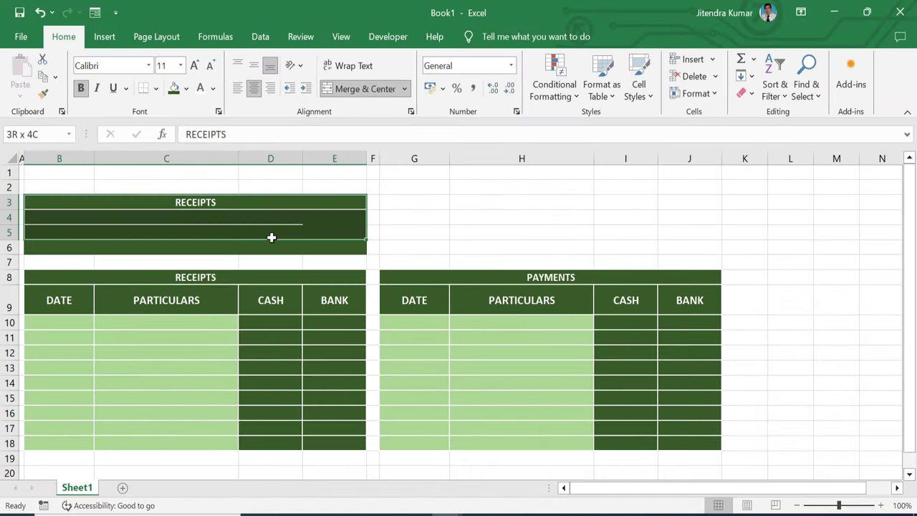
{"action": "left_click_drag", "start_coordinate": [100, 203], "coordinate": [283, 247]}
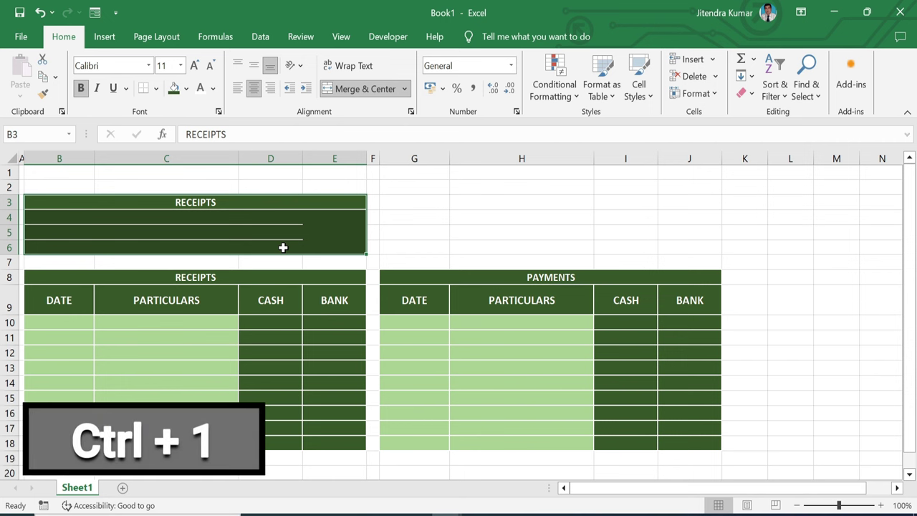
{"action": "key", "text": "ctrl+1"}
{"action": "left_click", "coordinate": [642, 91]}
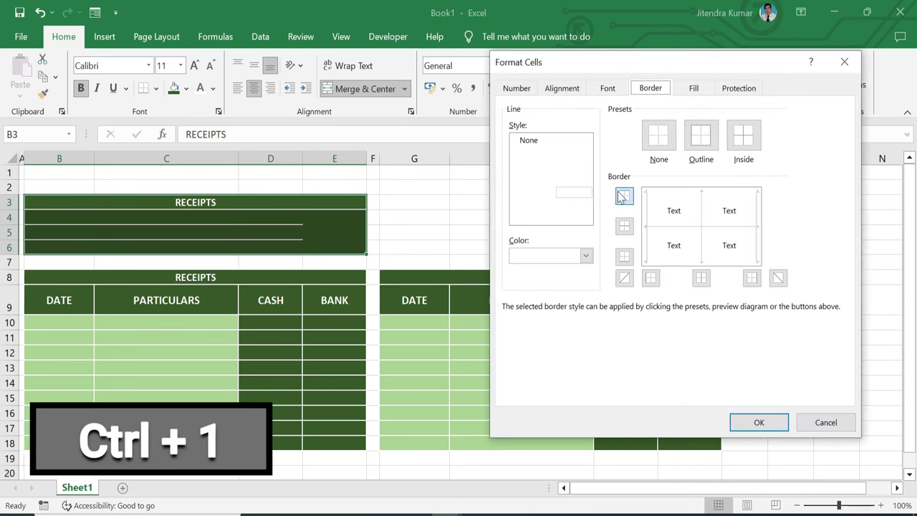
{"action": "left_click", "coordinate": [759, 422]}
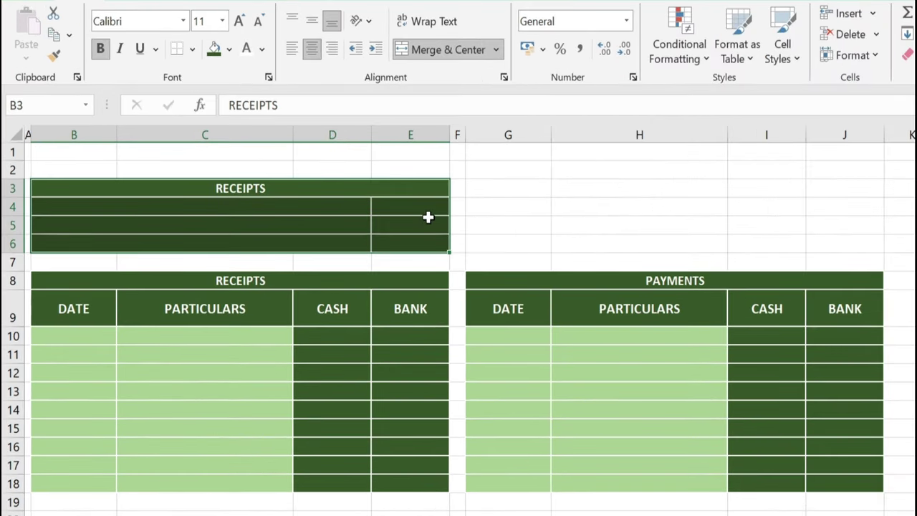
{"action": "key", "text": "ctrl+c"}
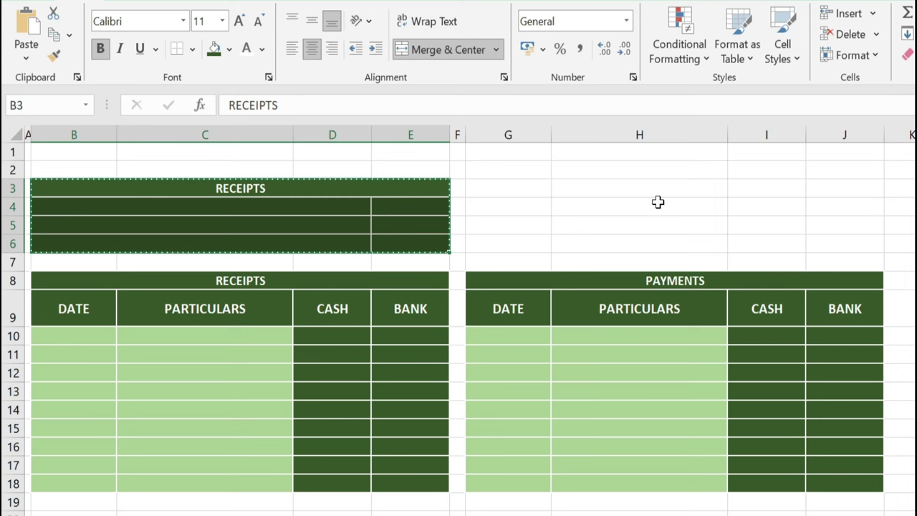
Step: Paste the block at G3 and retitle its heading PAYEMENTS
{"action": "left_click", "coordinate": [523, 186]}
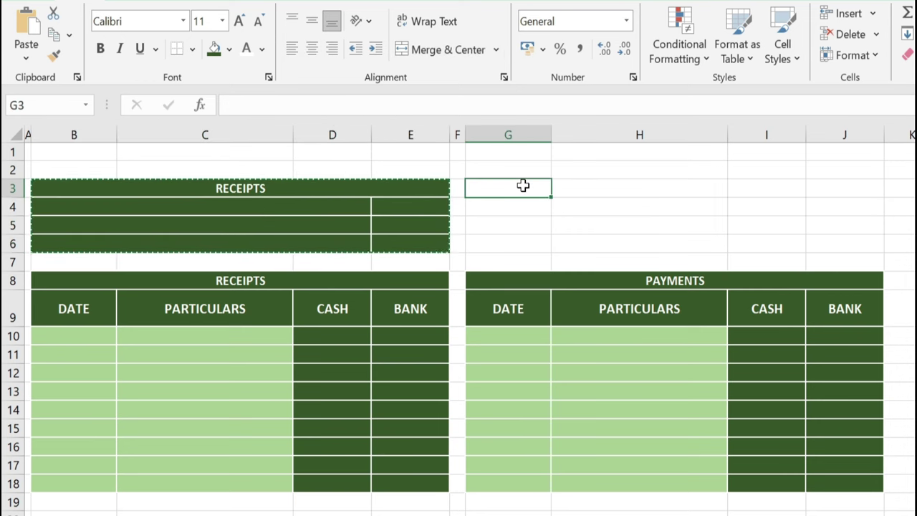
{"action": "key", "text": "ctrl+v"}
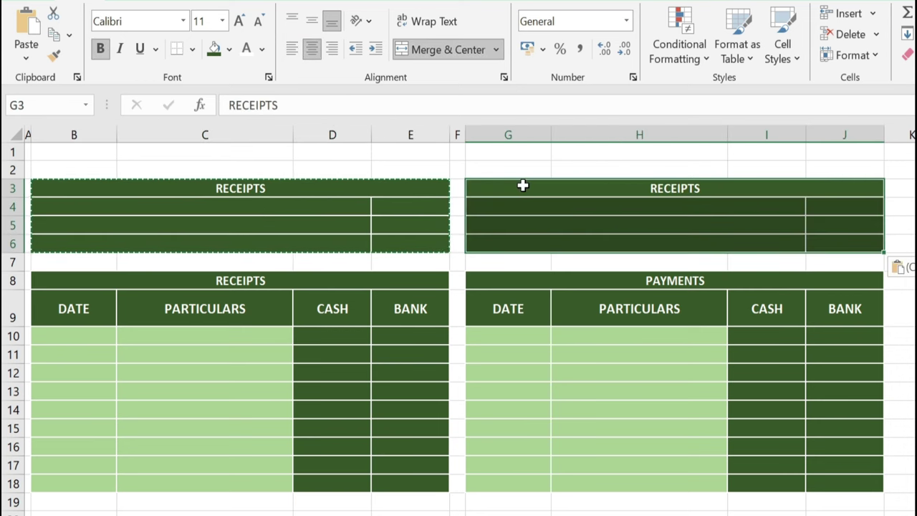
{"action": "double_click", "coordinate": [645, 188]}
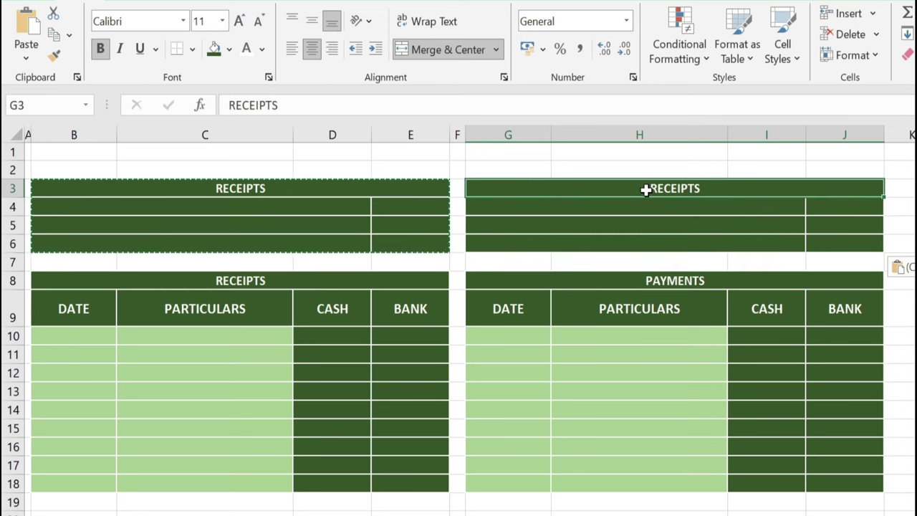
{"action": "type", "text": "PAYEMENTS"}
{"action": "key", "text": "Return"}
Step: Merge the row-7 spacer cells B7:F7 into one cell
{"action": "left_click_drag", "start_coordinate": [63, 263], "coordinate": [388, 260]}
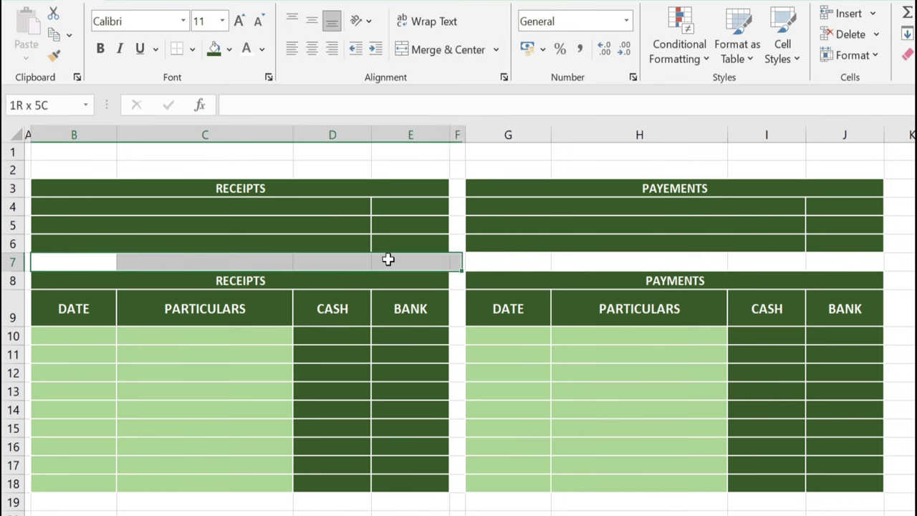
{"action": "left_click", "coordinate": [437, 52]}
{"action": "left_click_drag", "start_coordinate": [506, 262], "coordinate": [829, 266]}
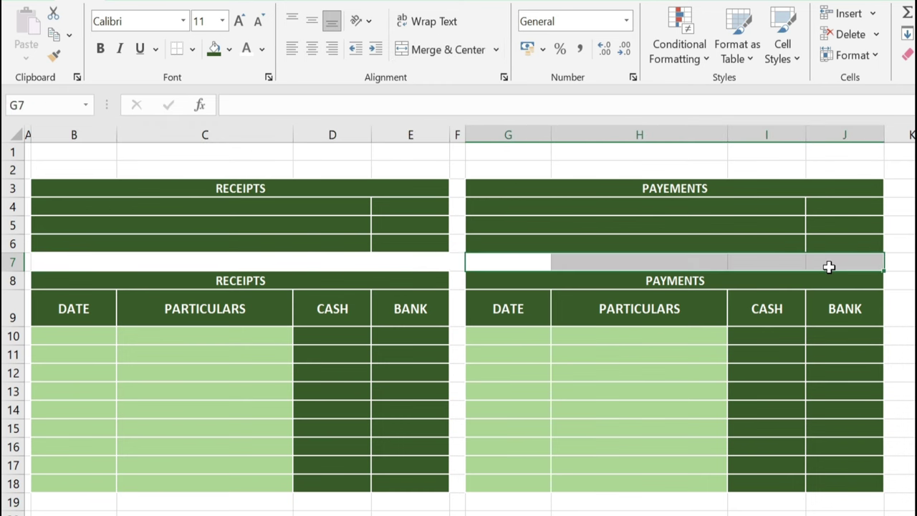
Step: Merge G7:J7 and give both row-7 cells a white-to-green gradient fill
{"action": "left_click", "coordinate": [444, 49]}
{"action": "left_click", "coordinate": [228, 255]}
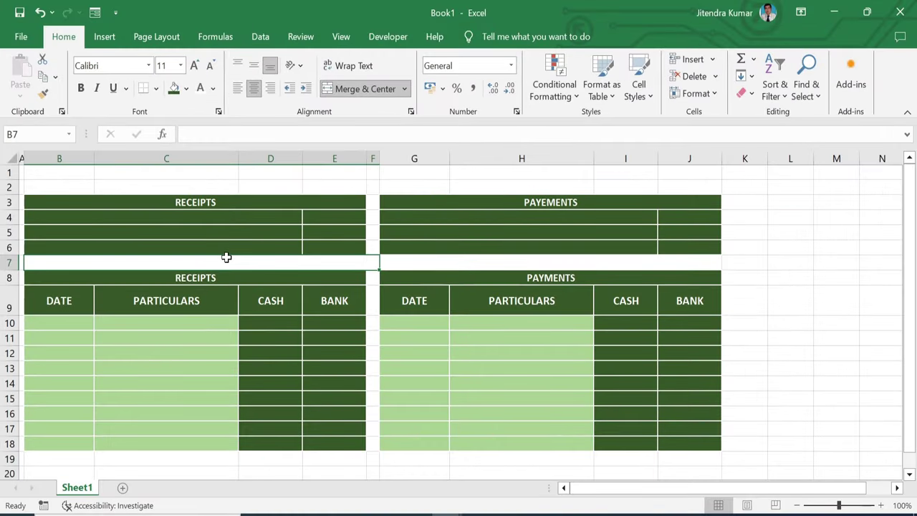
{"action": "left_click", "coordinate": [422, 267], "text": "ctrl"}
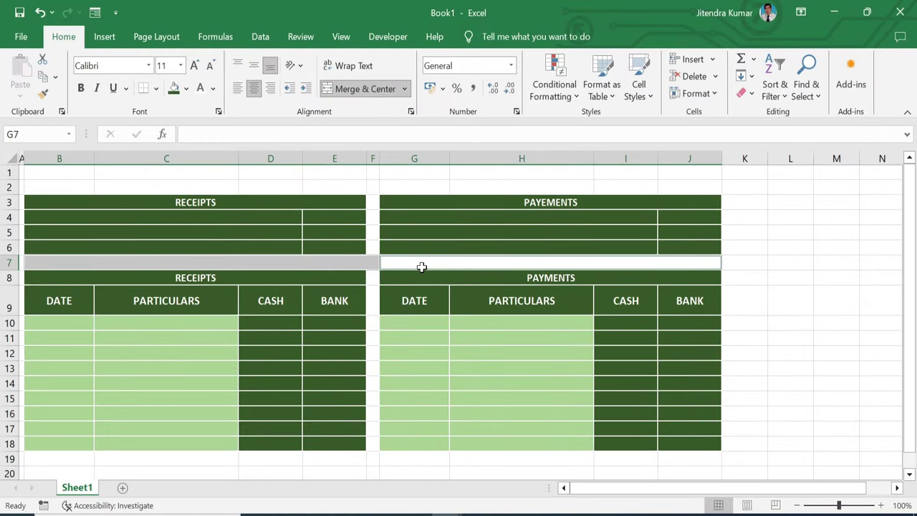
{"action": "key", "text": "ctrl+1"}
{"action": "left_click", "coordinate": [693, 90]}
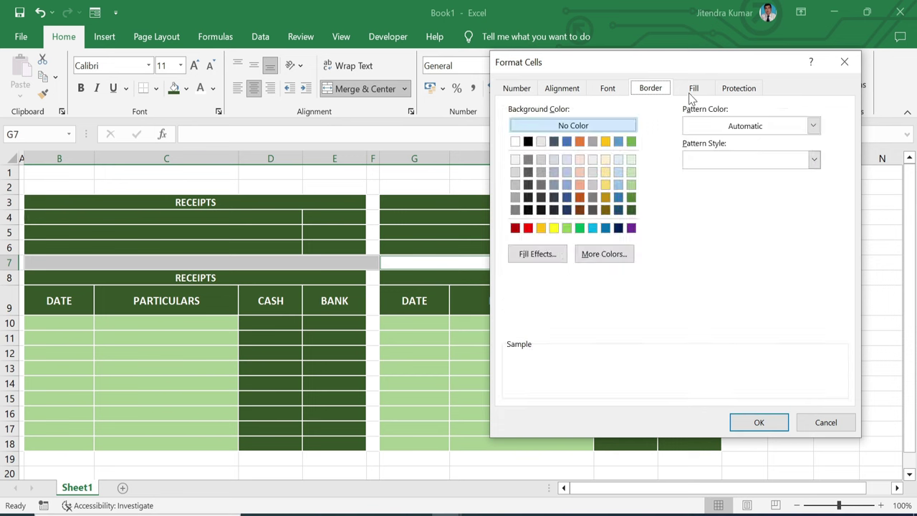
{"action": "left_click", "coordinate": [549, 255]}
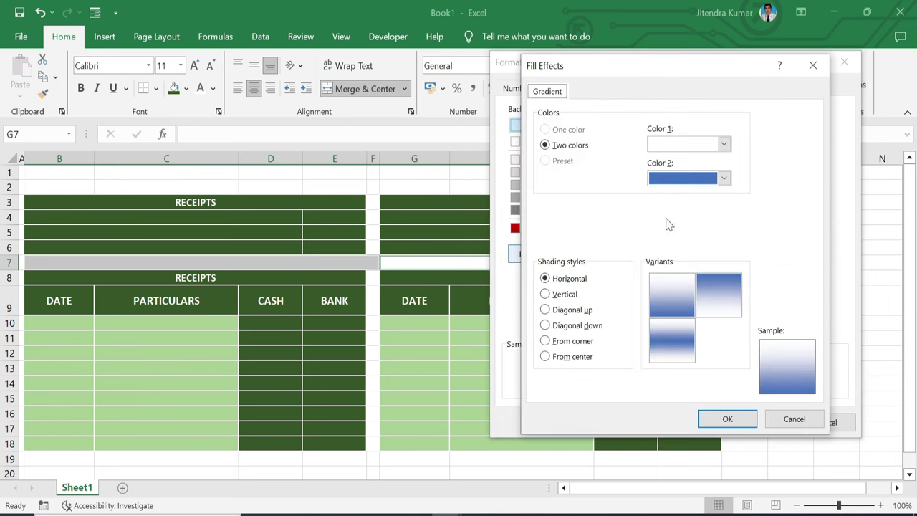
{"action": "left_click", "coordinate": [725, 179]}
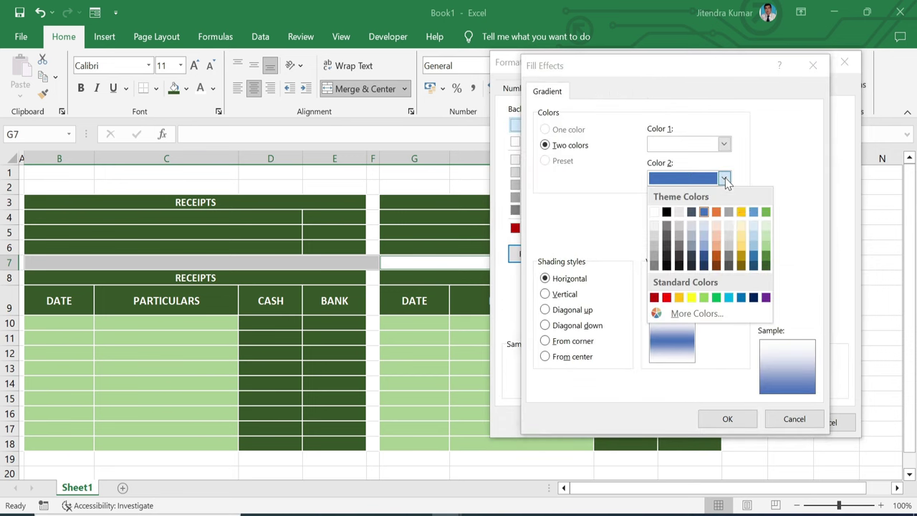
{"action": "left_click", "coordinate": [766, 248]}
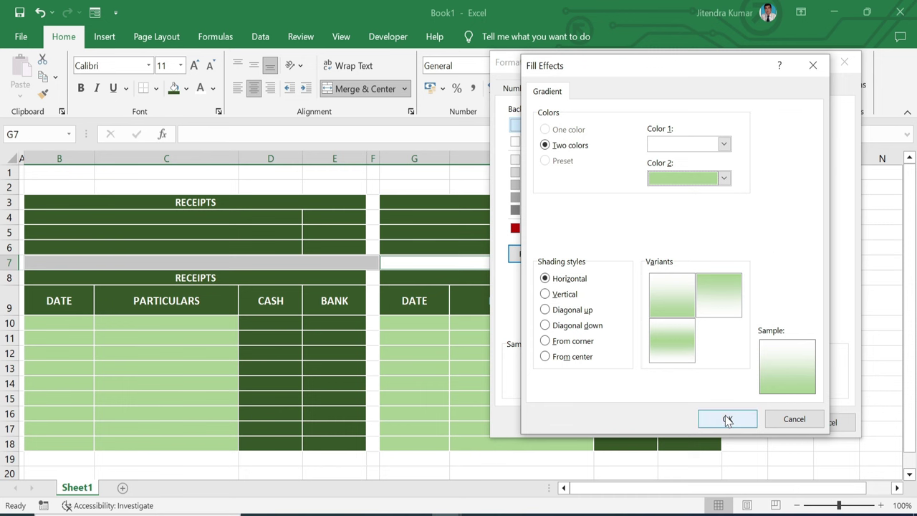
{"action": "left_click", "coordinate": [728, 420]}
{"action": "left_click", "coordinate": [744, 421]}
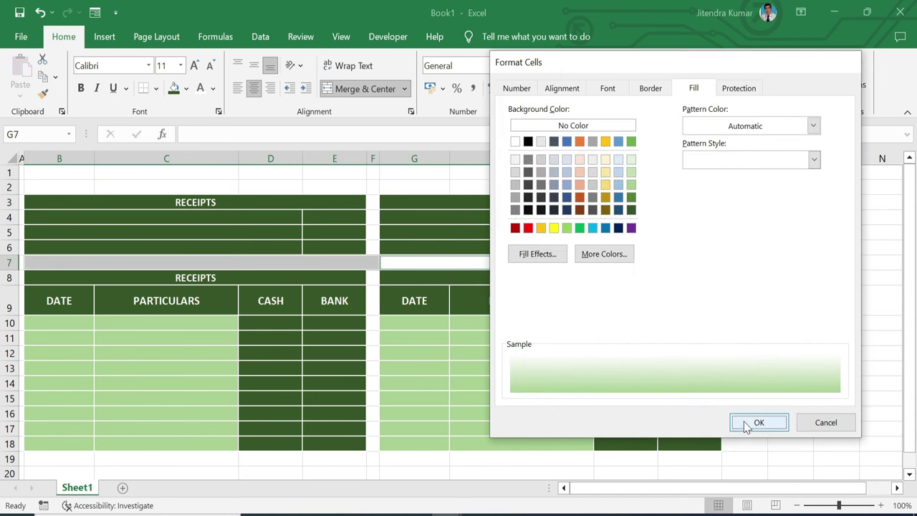
{"action": "left_click", "coordinate": [753, 303]}
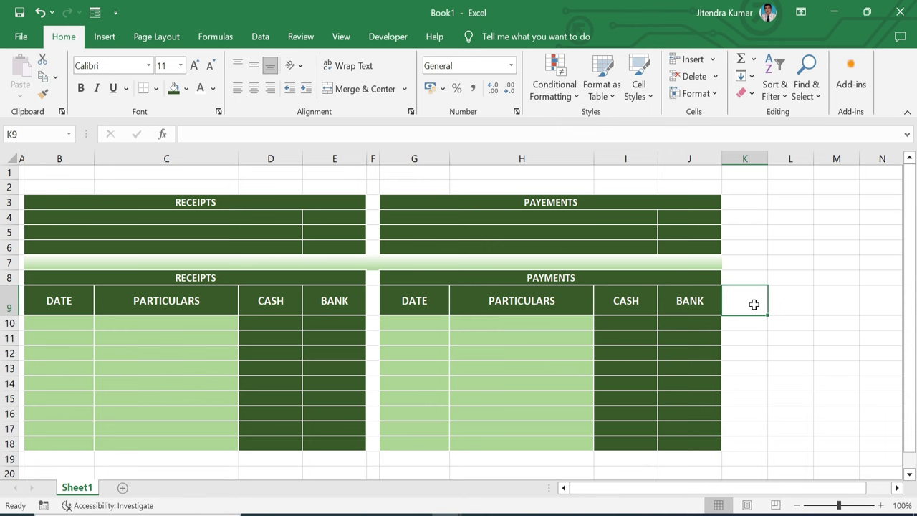
Step: Label B7 CLOSING BALANCE in bold, enlarged to 12 point
{"action": "left_click", "coordinate": [235, 263]}
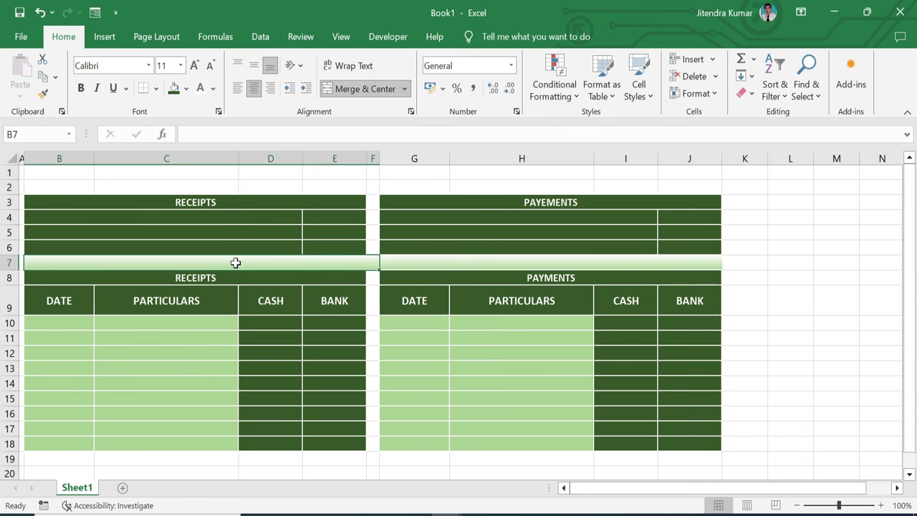
{"action": "type", "text": "CLOSING BALANCE"}
{"action": "key", "text": "ctrl+Return"}
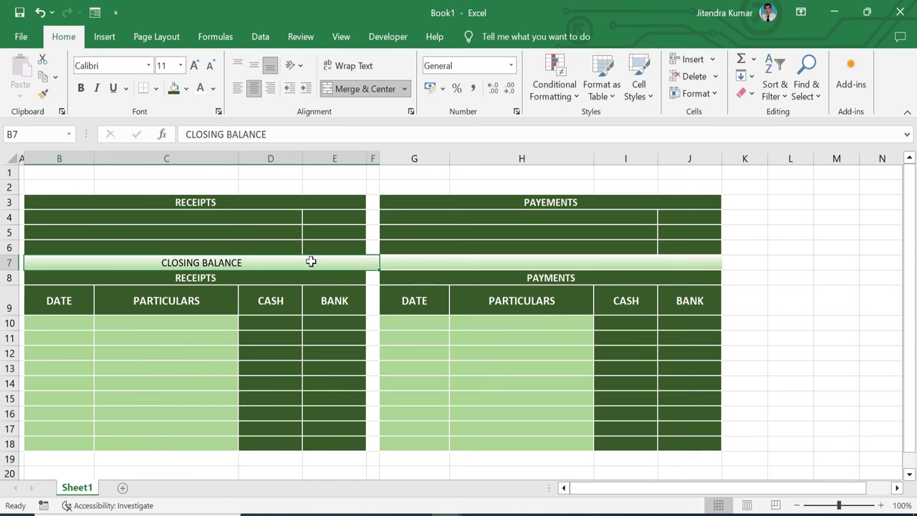
{"action": "key", "text": "ctrl+b"}
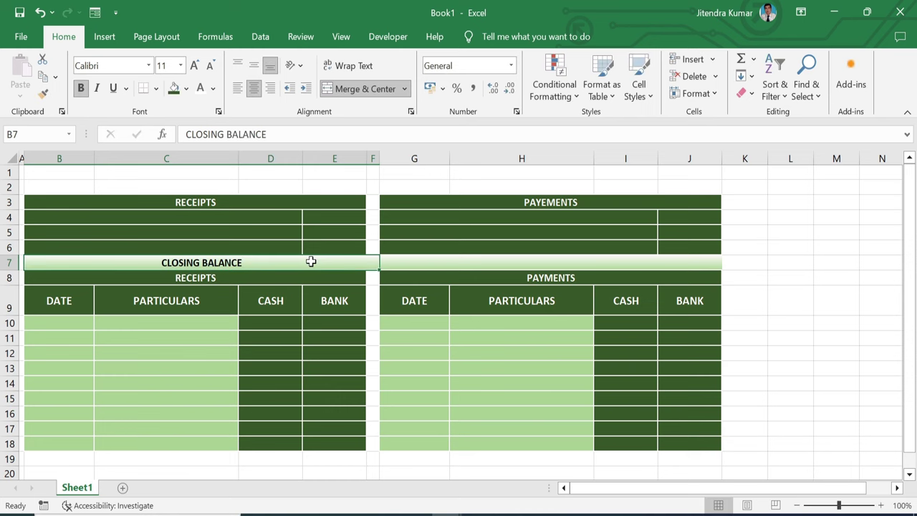
{"action": "left_click", "coordinate": [195, 65]}
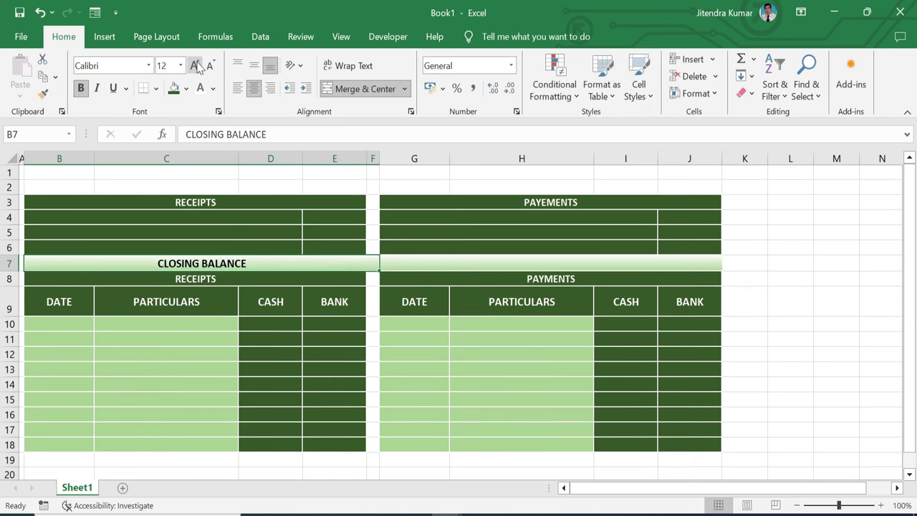
{"action": "left_click", "coordinate": [195, 65]}
{"action": "left_click", "coordinate": [838, 460]}
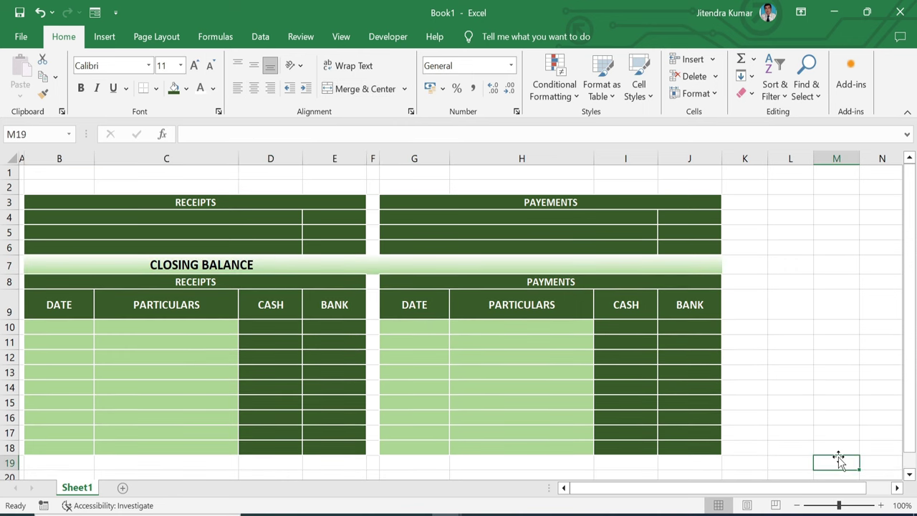
{"action": "mouse_move", "coordinate": [69, 304]}
{"action": "left_mouse_down"}
{"action": "mouse_move", "coordinate": [746, 447]}
{"action": "mouse_move", "coordinate": [710, 444]}
{"action": "left_mouse_up"}
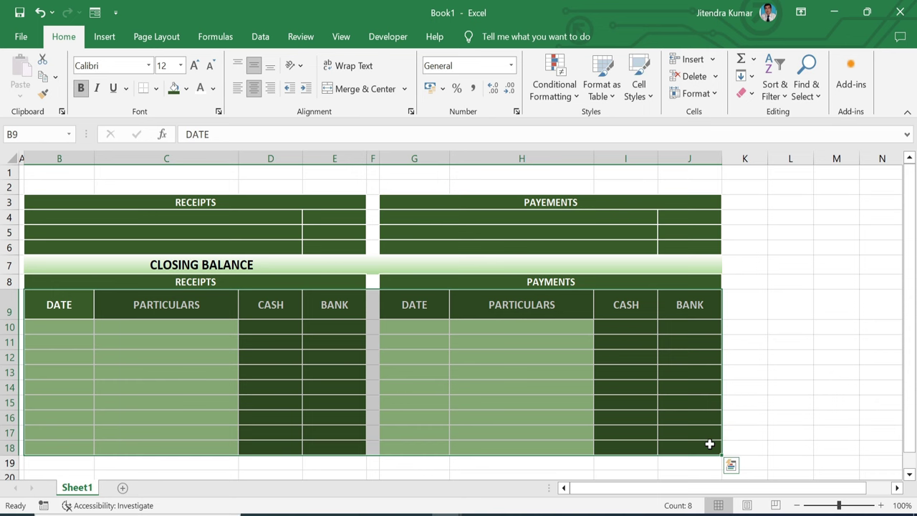
Step: Convert B9:J18 into a table with headers and clear its preset table style
{"action": "key", "text": "ctrl+t"}
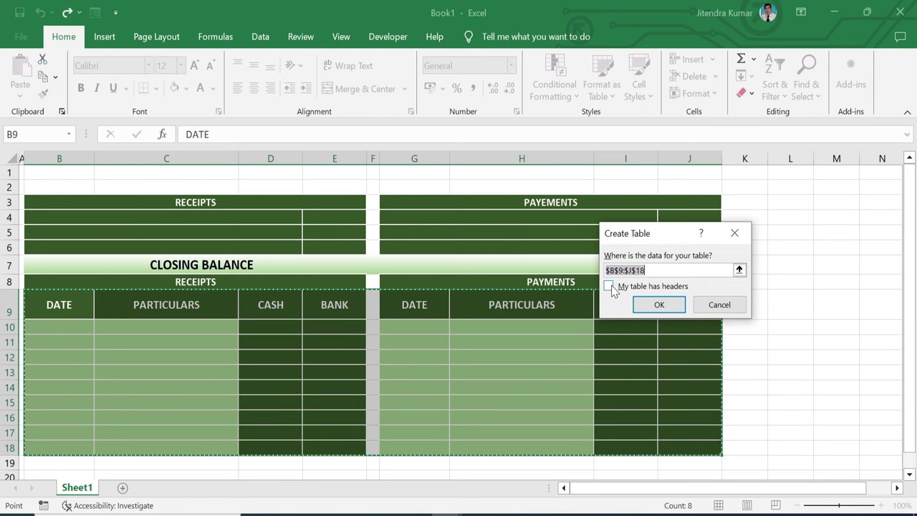
{"action": "left_click", "coordinate": [610, 287]}
{"action": "left_click", "coordinate": [656, 305]}
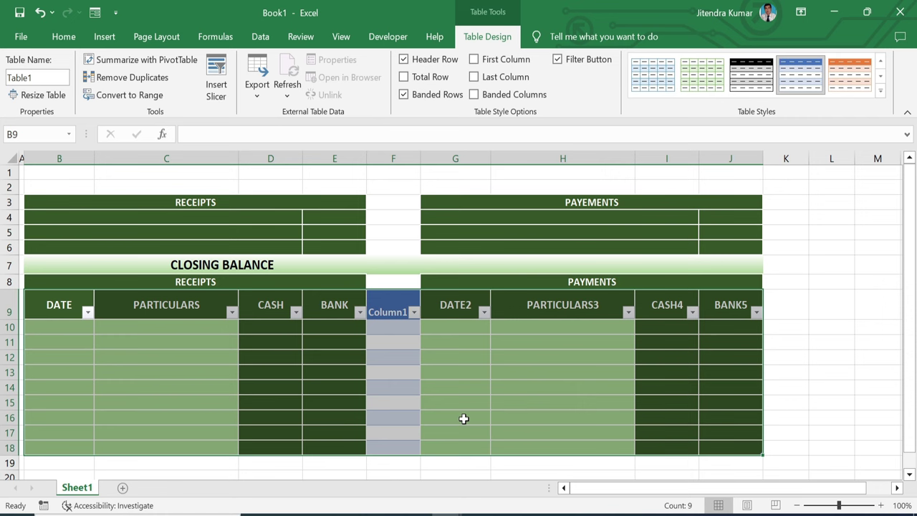
{"action": "left_click", "coordinate": [881, 90]}
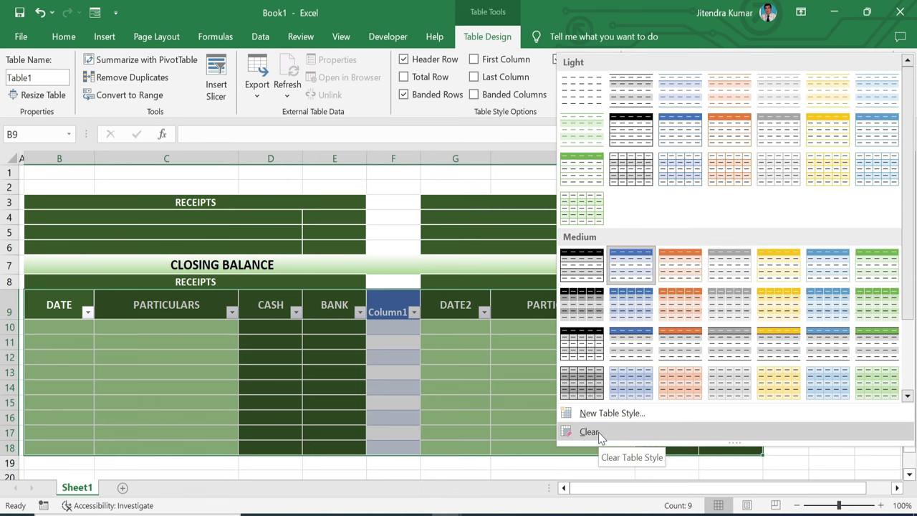
{"action": "left_click", "coordinate": [598, 432]}
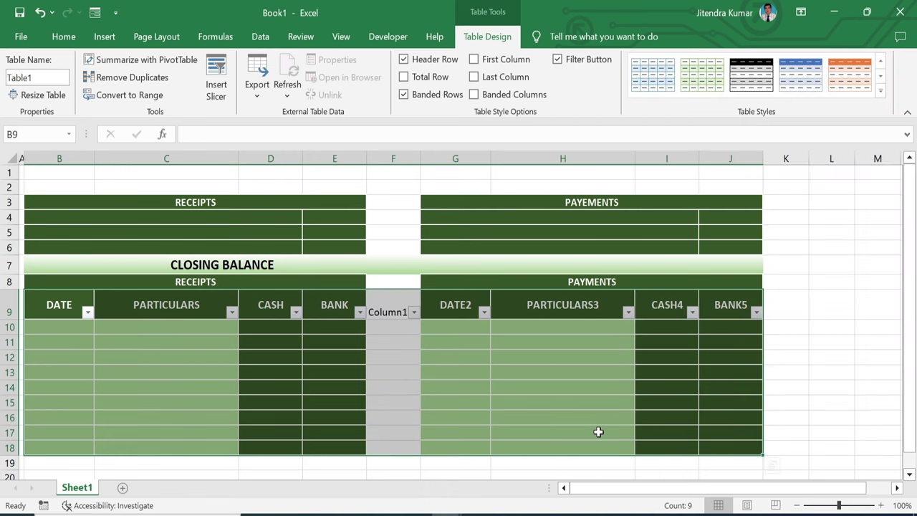
Step: Erase the Column1 header text in F9, leaving it blank
{"action": "left_click", "coordinate": [388, 306]}
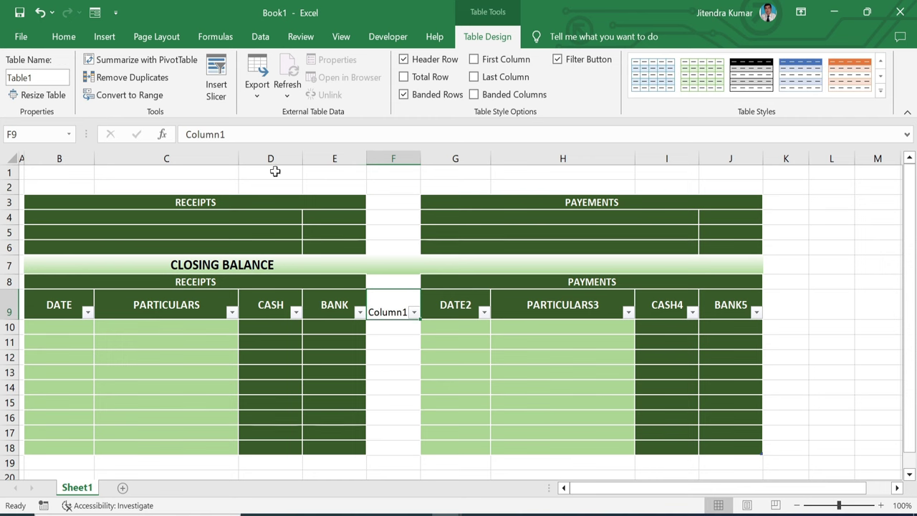
{"action": "left_click", "coordinate": [226, 134]}
{"action": "key", "text": "BackSpace"}
{"action": "key", "text": "BackSpace"}
{"action": "key", "text": "BackSpace"}
{"action": "key", "text": "BackSpace"}
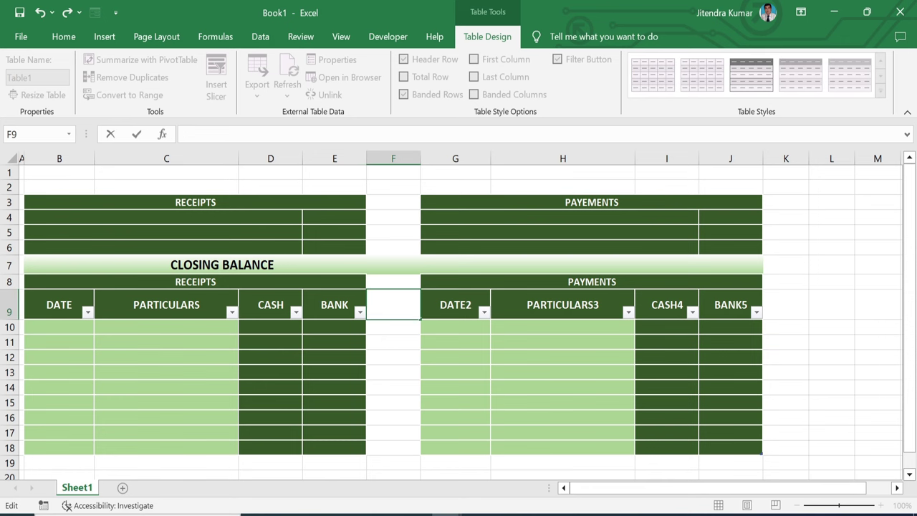
{"action": "key", "text": "Return"}
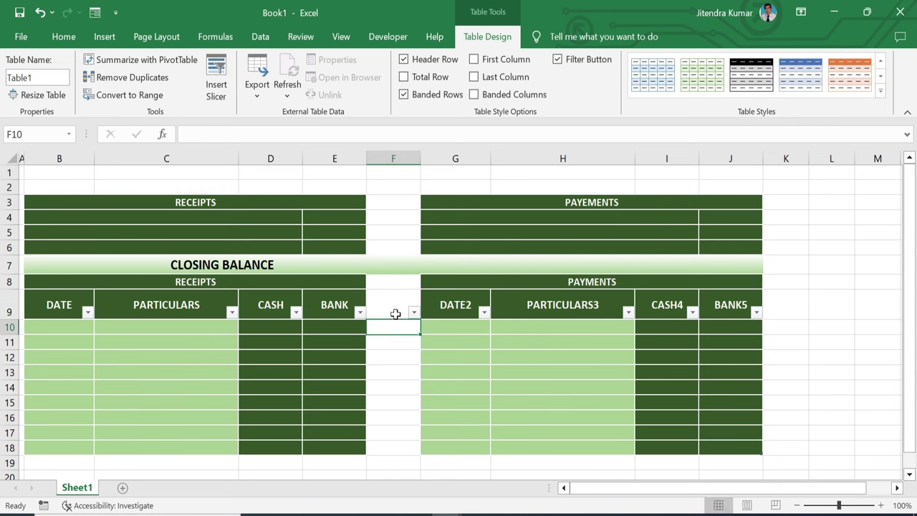
Step: Narrow column F to width 1.00 and turn off the table's filter buttons
{"action": "left_click_drag", "start_coordinate": [422, 158], "coordinate": [377, 162]}
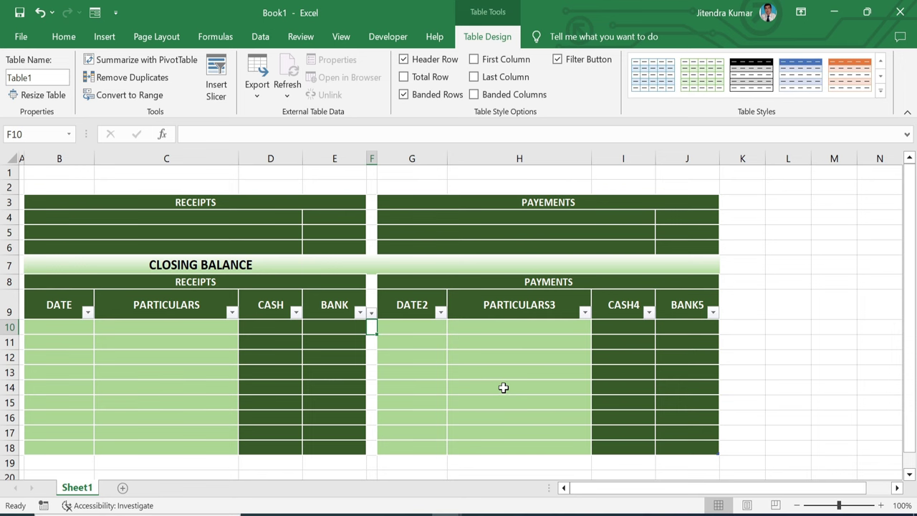
{"action": "left_click", "coordinate": [162, 384]}
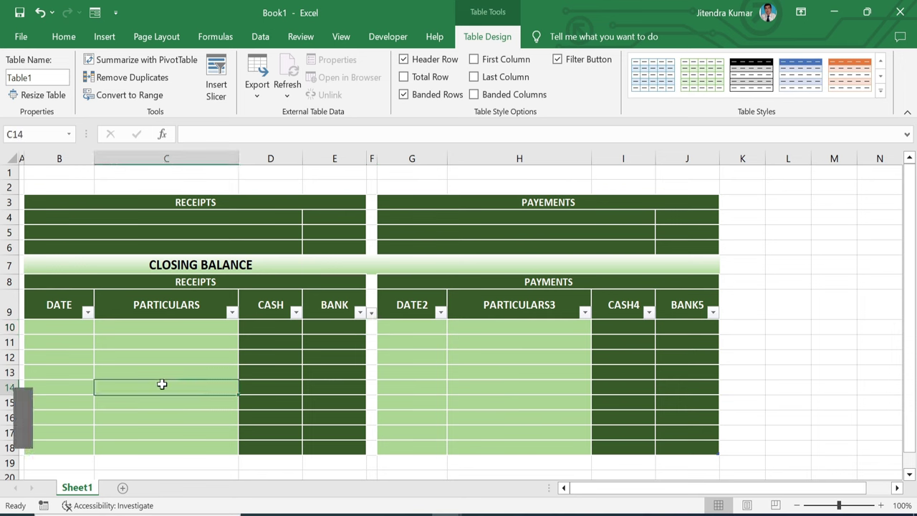
{"action": "key", "text": "ctrl+shift+l"}
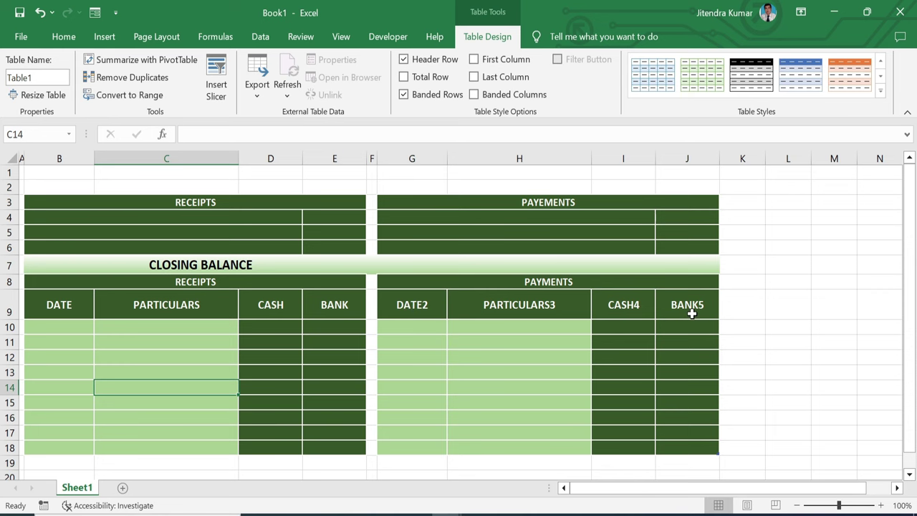
Step: Change the G9 header from DATE2 to DATE
{"action": "left_click", "coordinate": [433, 309]}
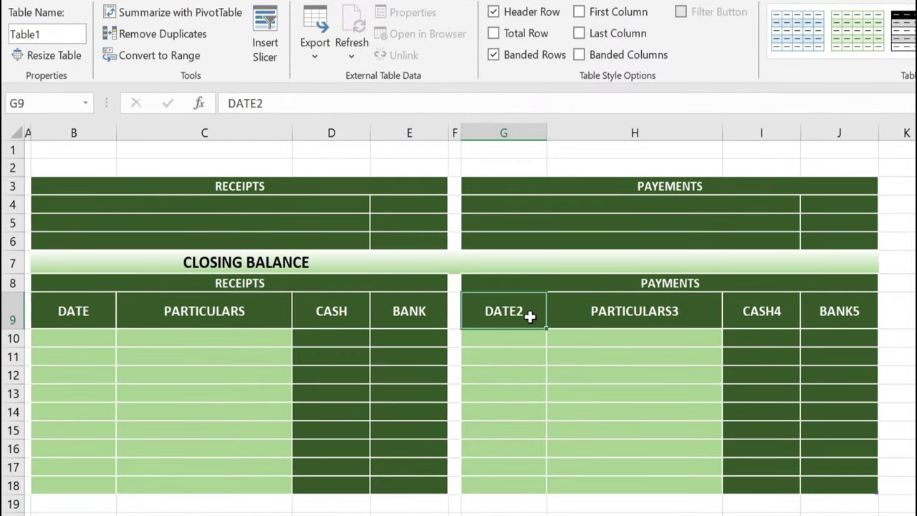
{"action": "key", "text": "F2"}
{"action": "key", "text": "BackSpace"}
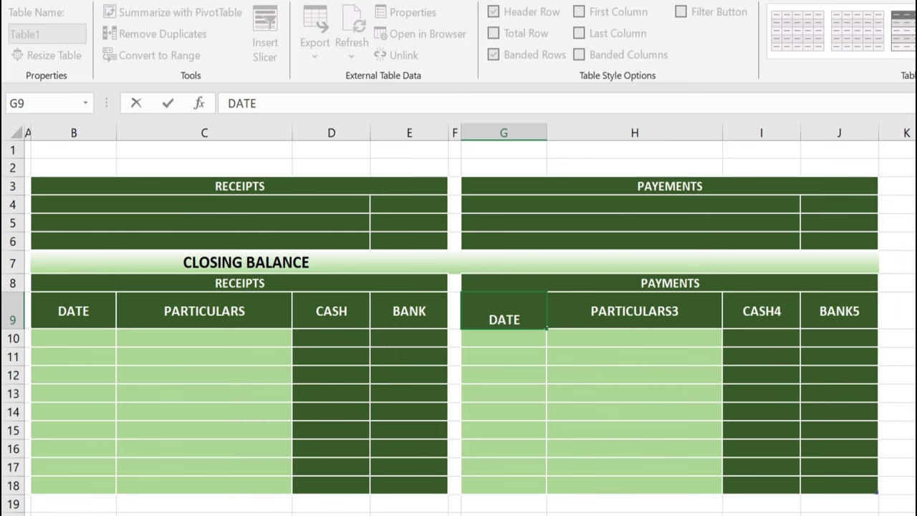
{"action": "key", "text": "Return"}
Step: Retype H9:J9 as PARTICULARS, CASH and BANK
{"action": "left_click", "coordinate": [593, 318]}
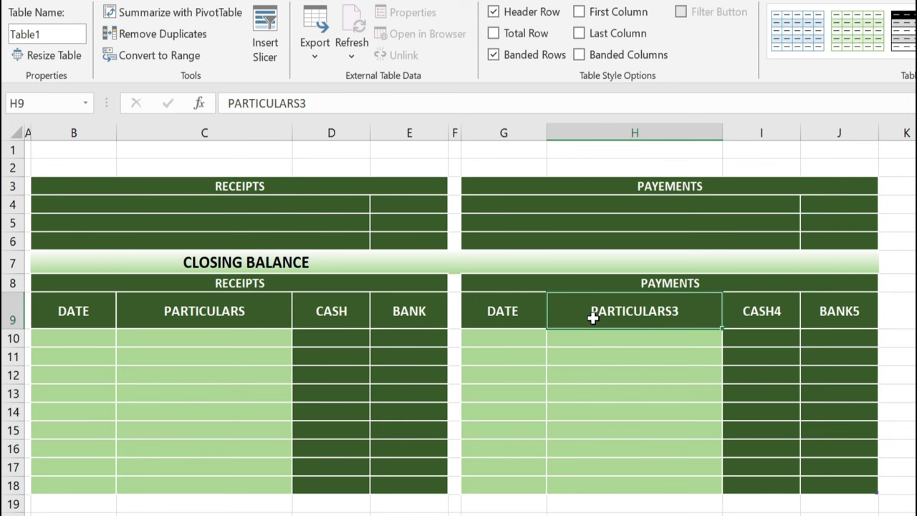
{"action": "type", "text": "PARTICULARS"}
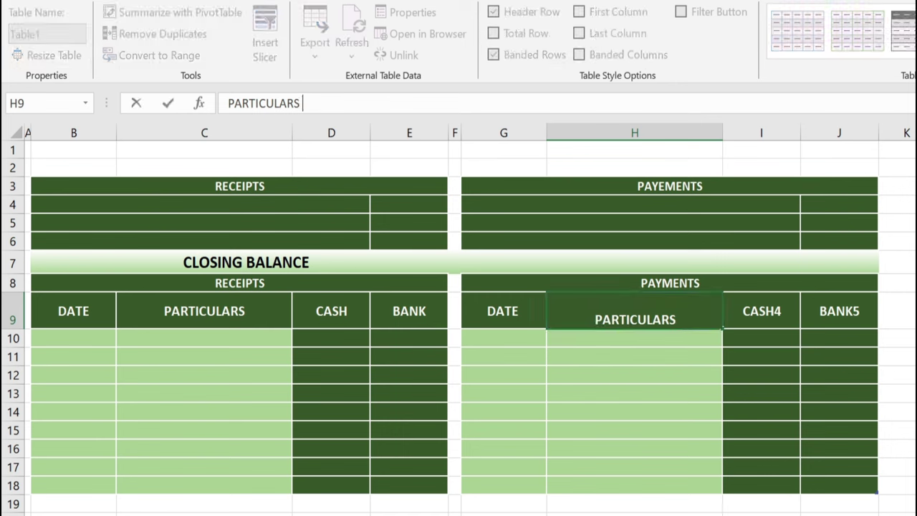
{"action": "left_click", "coordinate": [762, 295]}
{"action": "type", "text": "CASH"}
{"action": "left_click", "coordinate": [825, 313]}
{"action": "type", "text": "BANK"}
{"action": "key", "text": "Return"}
{"action": "left_click", "coordinate": [647, 394]}
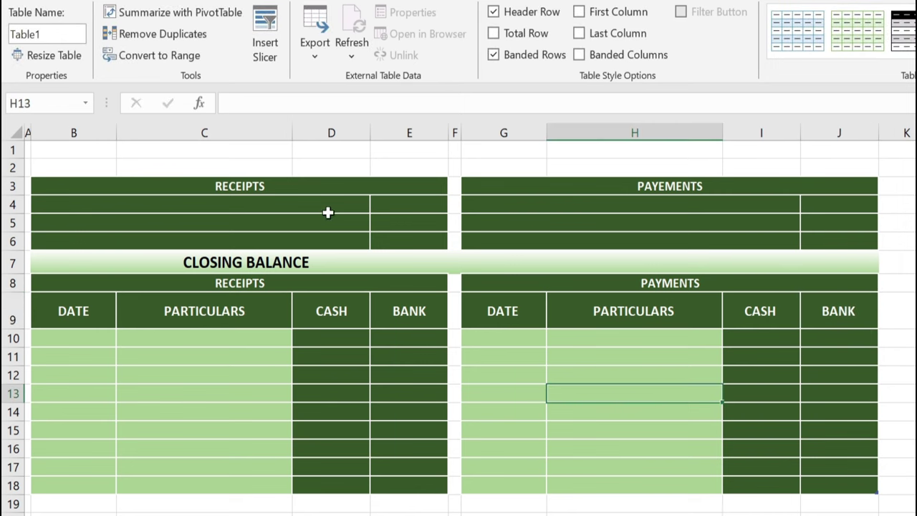
{"action": "left_click", "coordinate": [258, 209]}
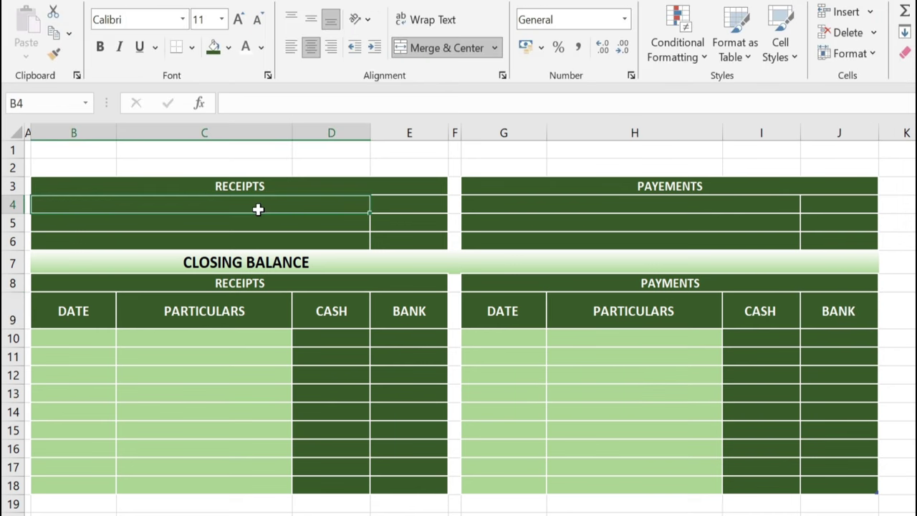
Step: Enter CASH TOTAL, BANK TOTAL and GRAND TOTAL in B4, B5 and B6
{"action": "type", "text": "CASH TOTAL"}
{"action": "key", "text": "Return"}
{"action": "type", "text": "BANK TOTAL"}
{"action": "key", "text": "Return"}
{"action": "type", "text": "GRAND TOTAL"}
Step: Make the three summary labels left-aligned, white and bold
{"action": "left_click_drag", "start_coordinate": [235, 207], "coordinate": [239, 239]}
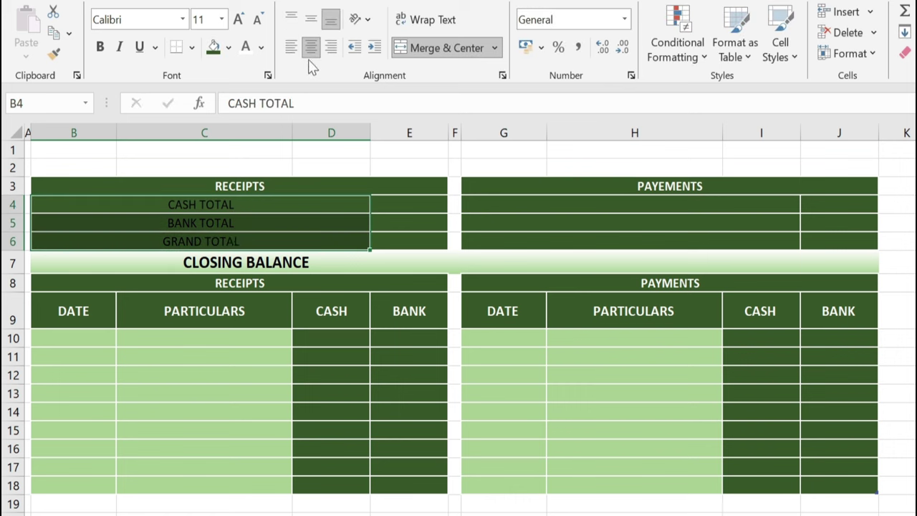
{"action": "left_click", "coordinate": [291, 47]}
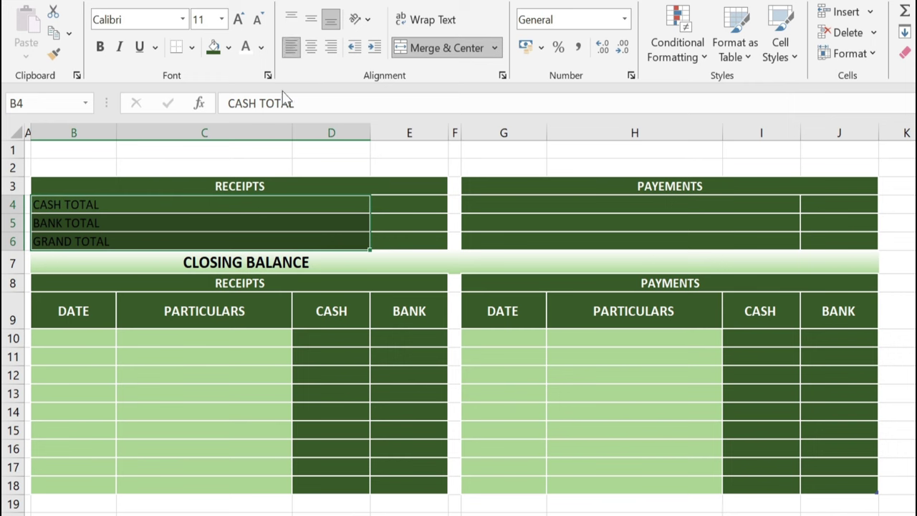
{"action": "left_click", "coordinate": [245, 47]}
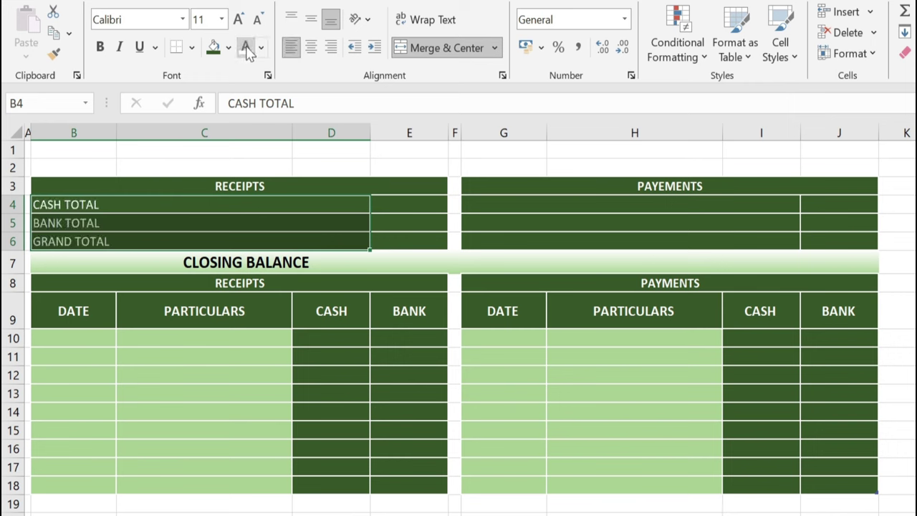
{"action": "left_click", "coordinate": [98, 49]}
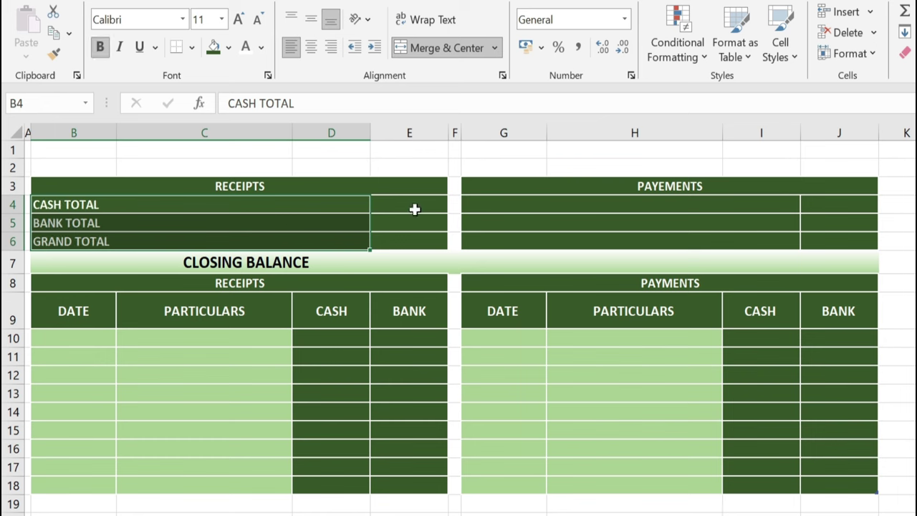
{"action": "left_click", "coordinate": [415, 208]}
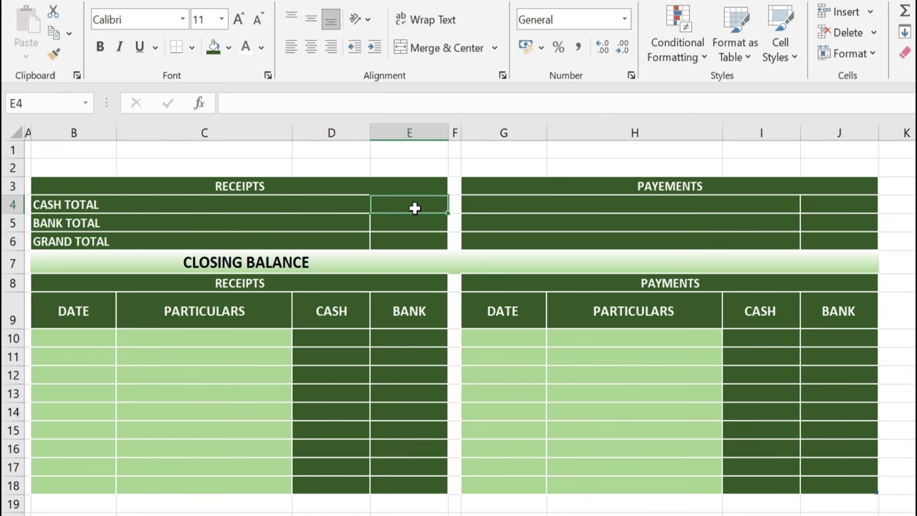
Step: Enter =SUM(Table1[CASH]) in E4 and =SUM(Table1[BANK]) in E5
{"action": "type", "text": "=SUM"}
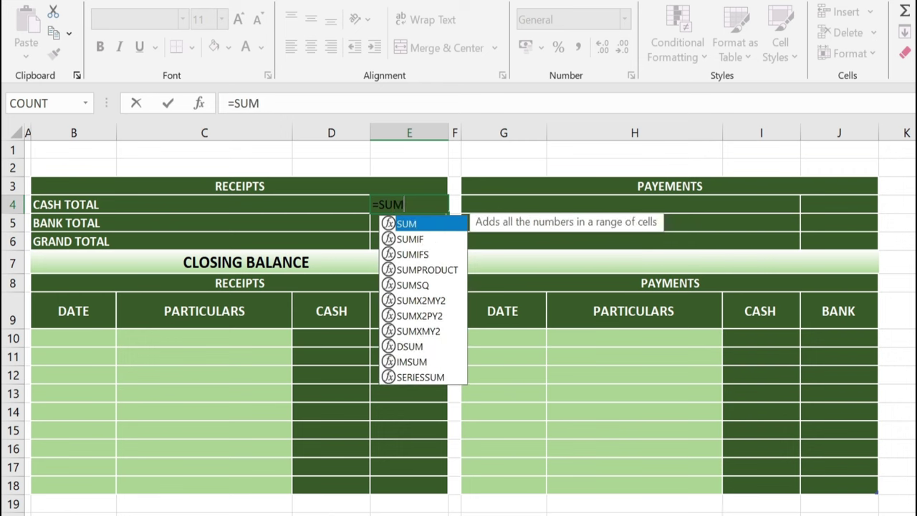
{"action": "double_click", "coordinate": [420, 226]}
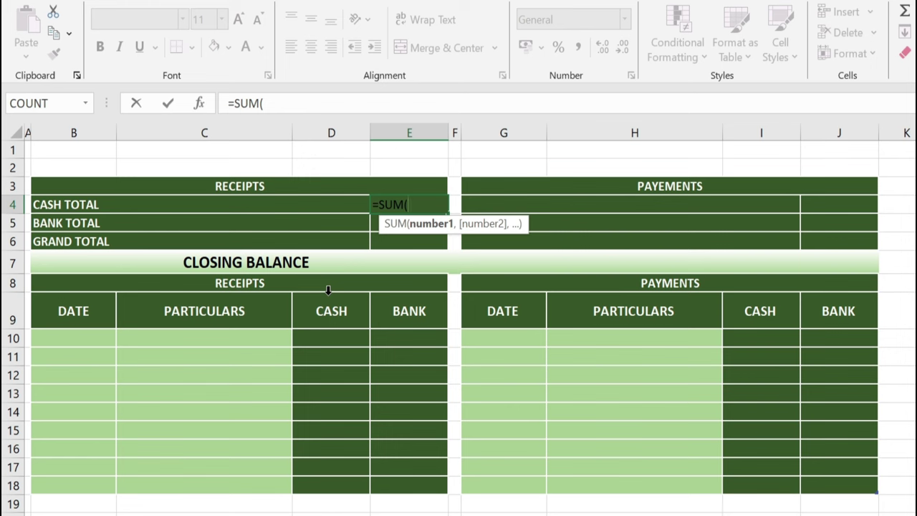
{"action": "left_click", "coordinate": [328, 289]}
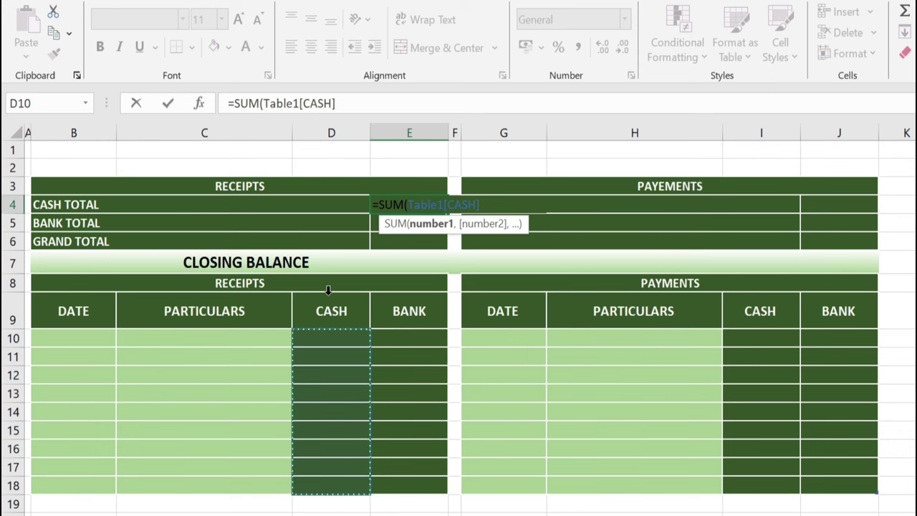
{"action": "type", "text": ")"}
{"action": "key", "text": "Return"}
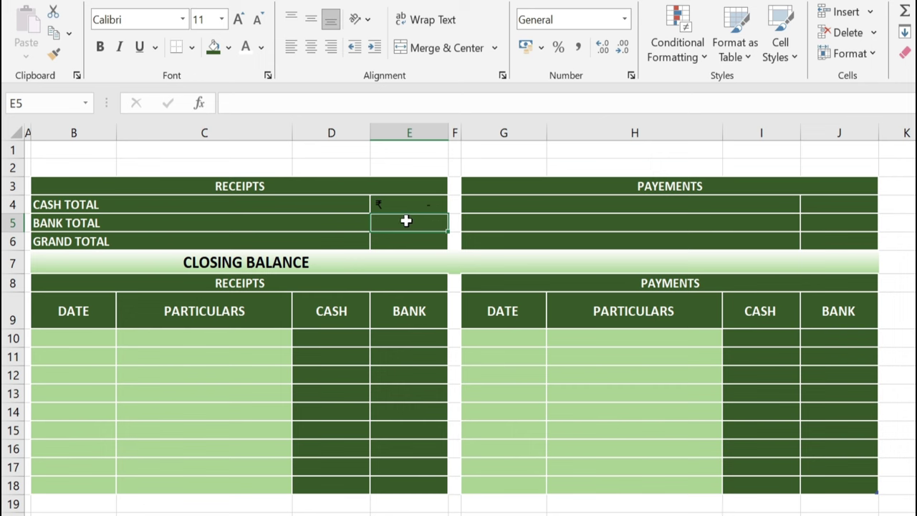
{"action": "type", "text": "=SUM"}
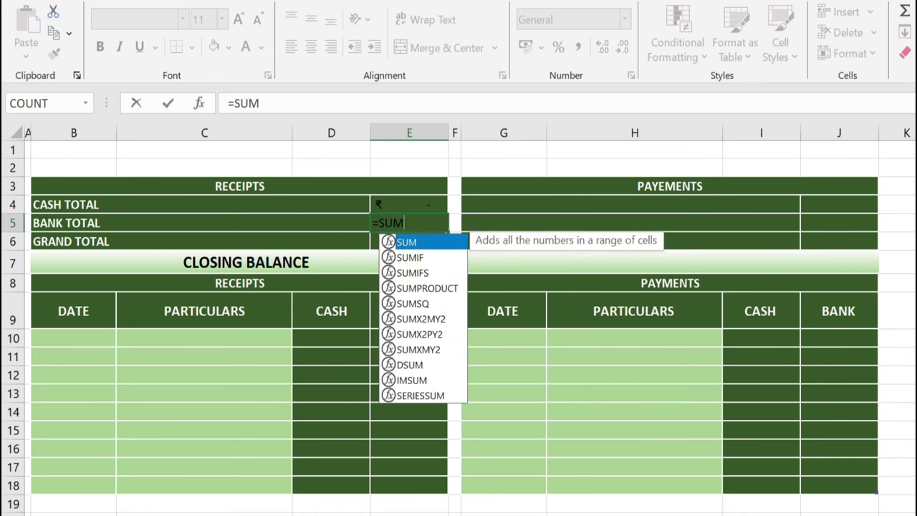
{"action": "double_click", "coordinate": [410, 245]}
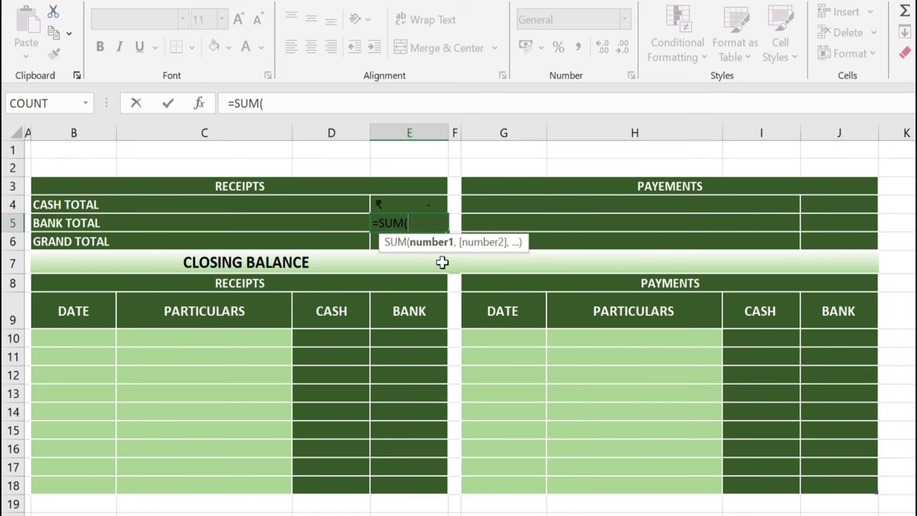
{"action": "left_click", "coordinate": [414, 293]}
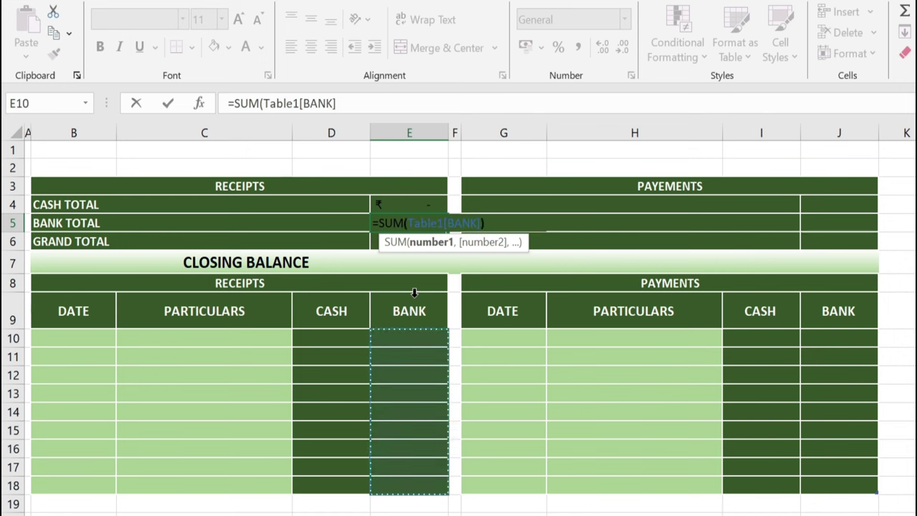
{"action": "key", "text": "Return"}
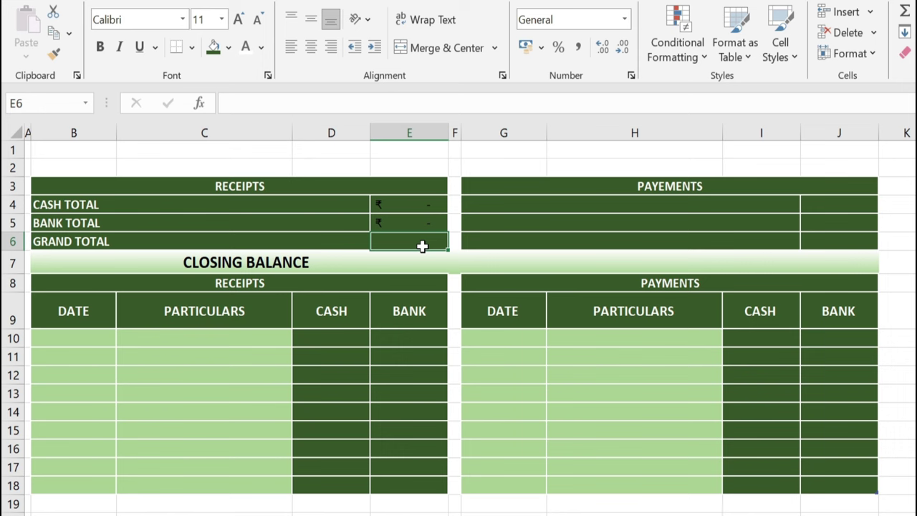
Step: AutoSum the grand total in E6 and make the E4:E6 amounts white
{"action": "key", "text": "alt+equal"}
{"action": "key", "text": "Return"}
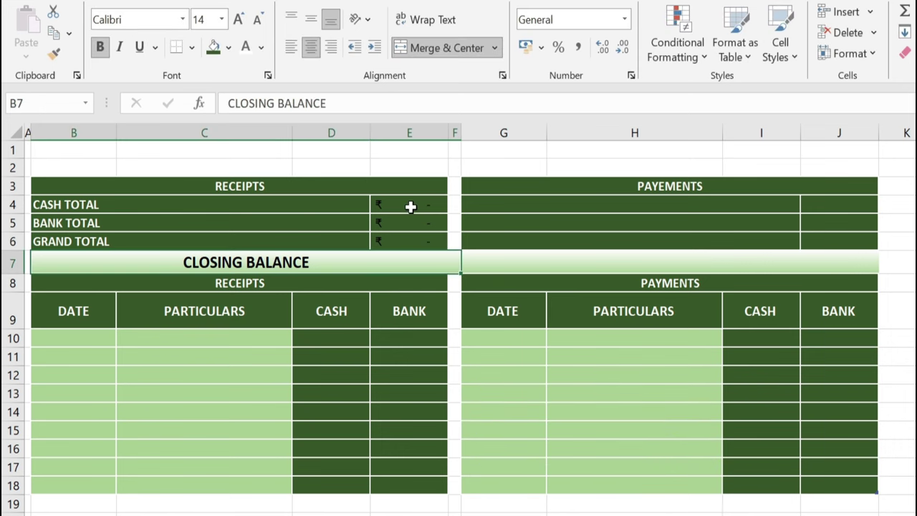
{"action": "left_click_drag", "start_coordinate": [411, 207], "coordinate": [409, 243]}
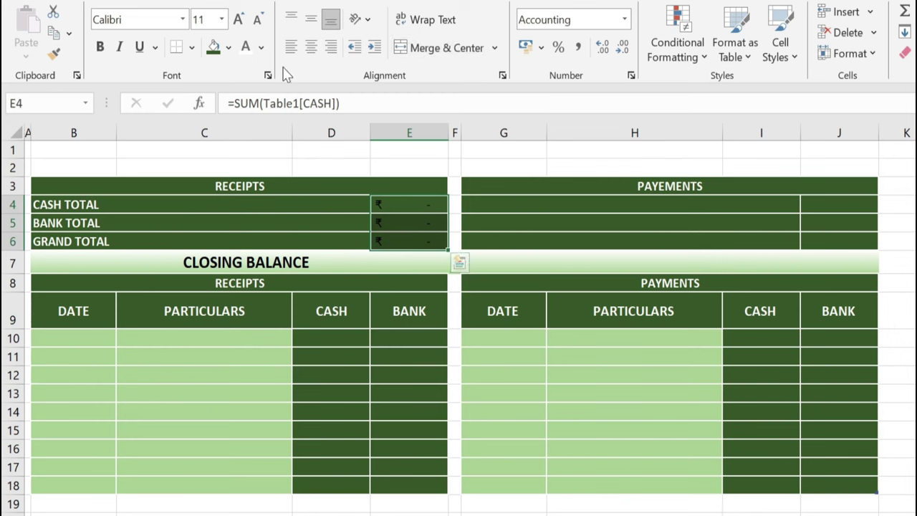
{"action": "left_click", "coordinate": [246, 47]}
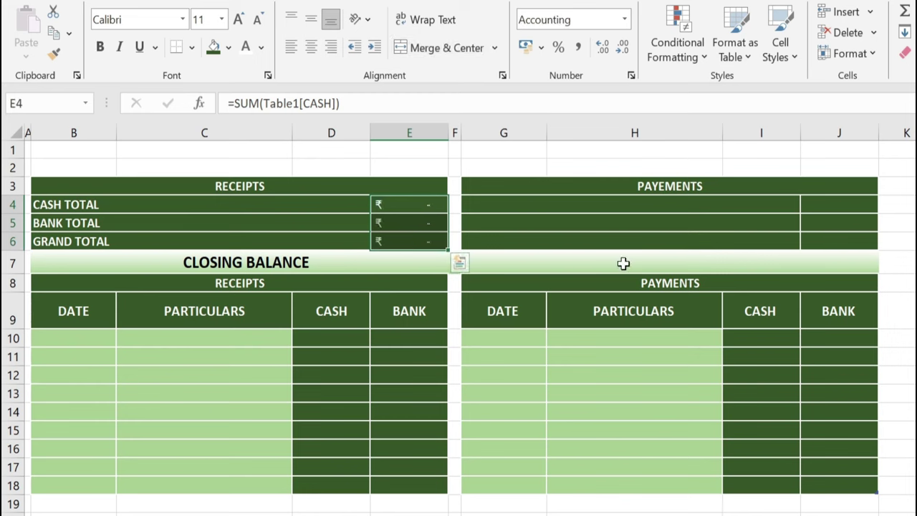